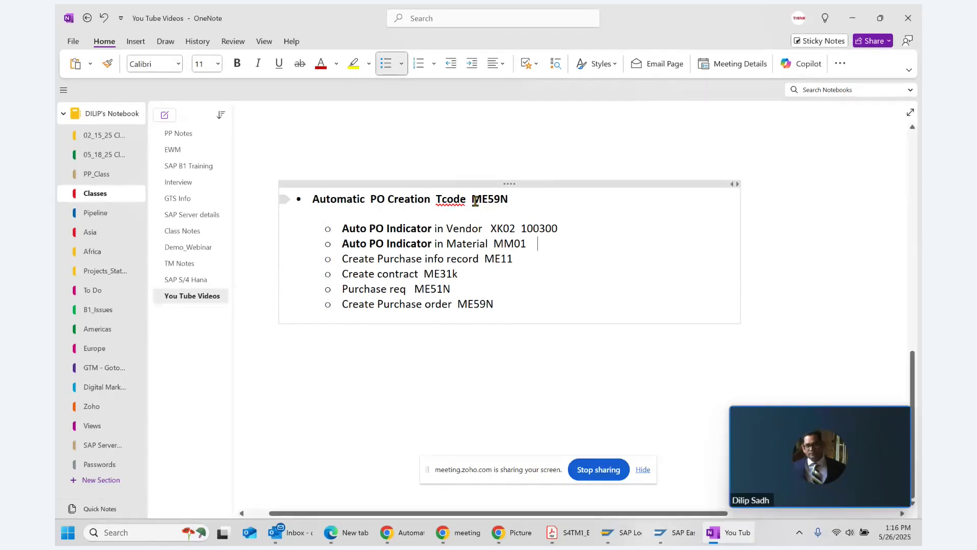
Step: Review transaction ME59N in the OneNote notes, then switch to SAP and locate it among the purchase order creation transactions
drag(473, 200, 510, 200)
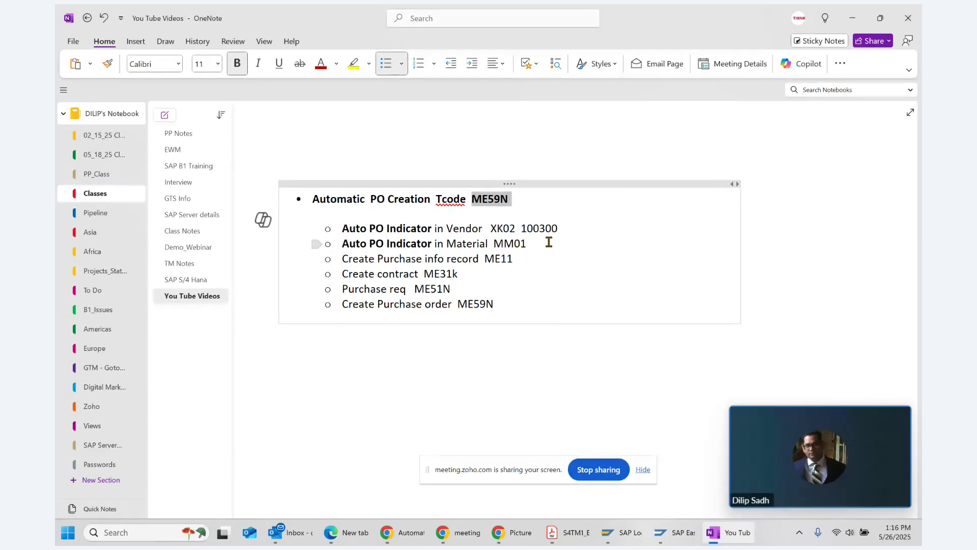
mouse_move(669, 541)
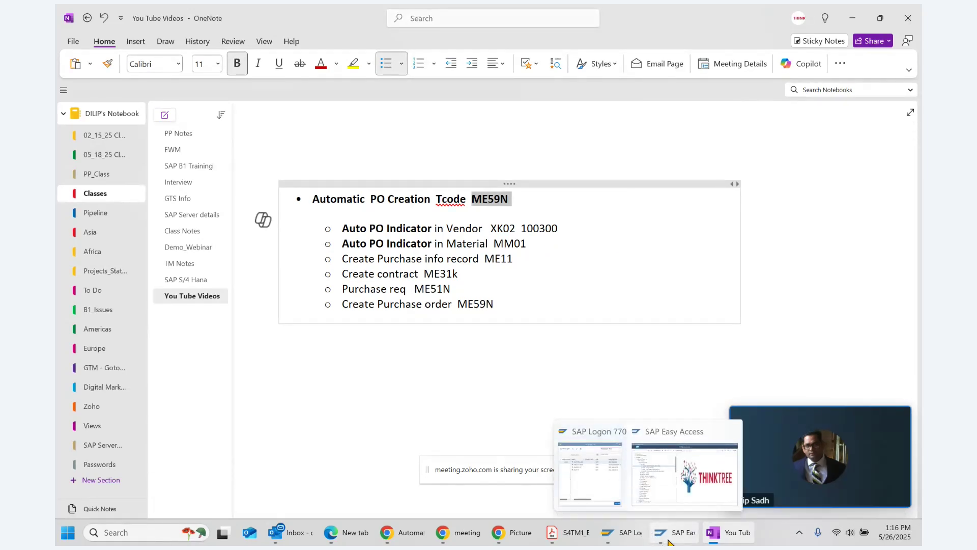
click(402, 533)
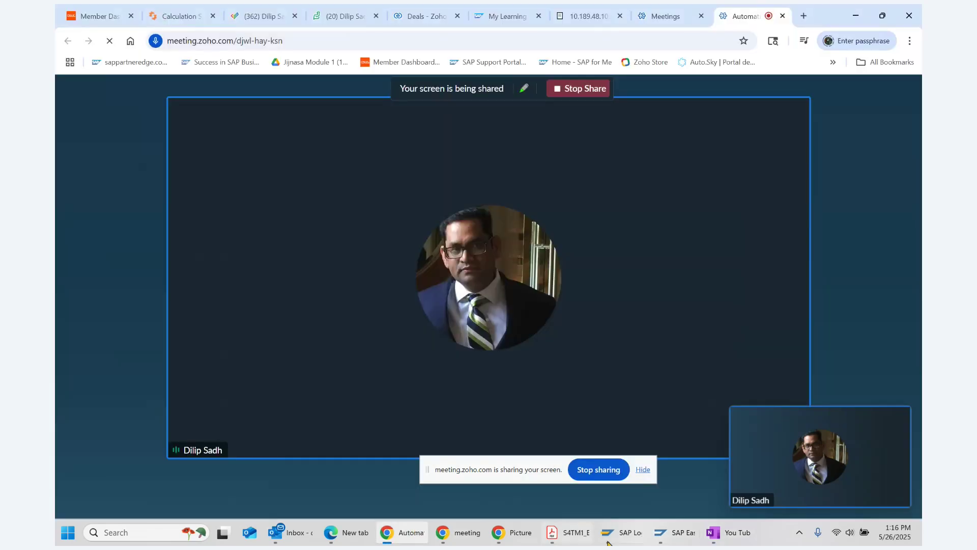
click(680, 543)
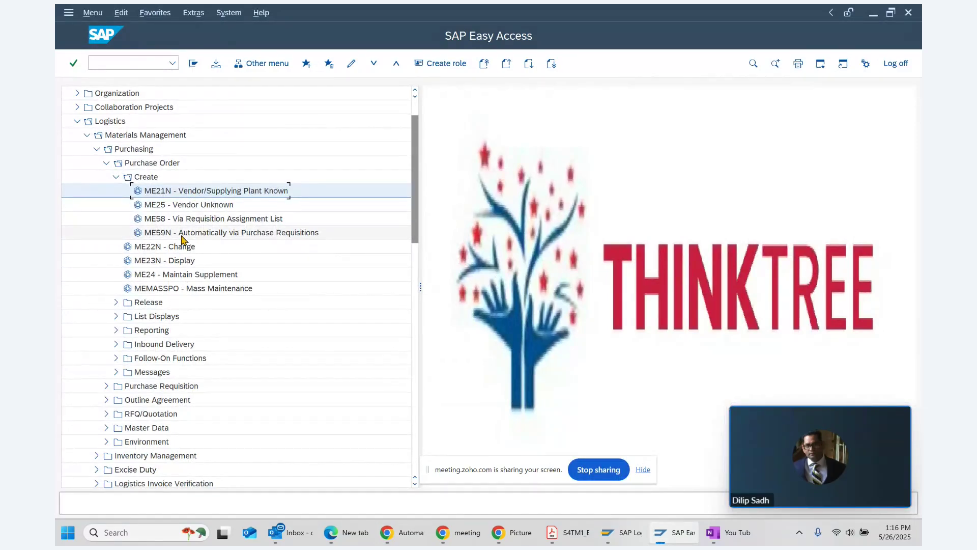
click(210, 236)
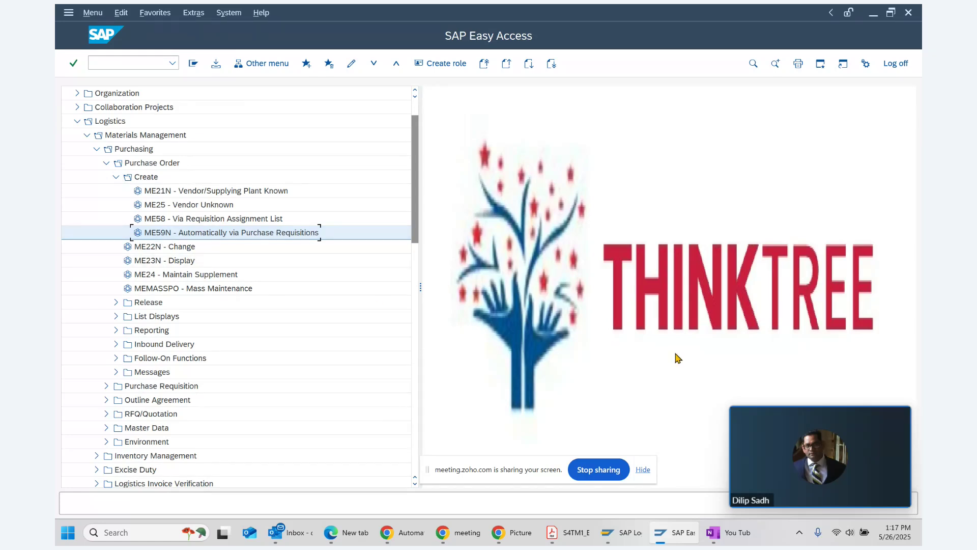
Step: Switch to OneNote and review the Auto PO Indicator prerequisites for the vendor and the material
click(728, 533)
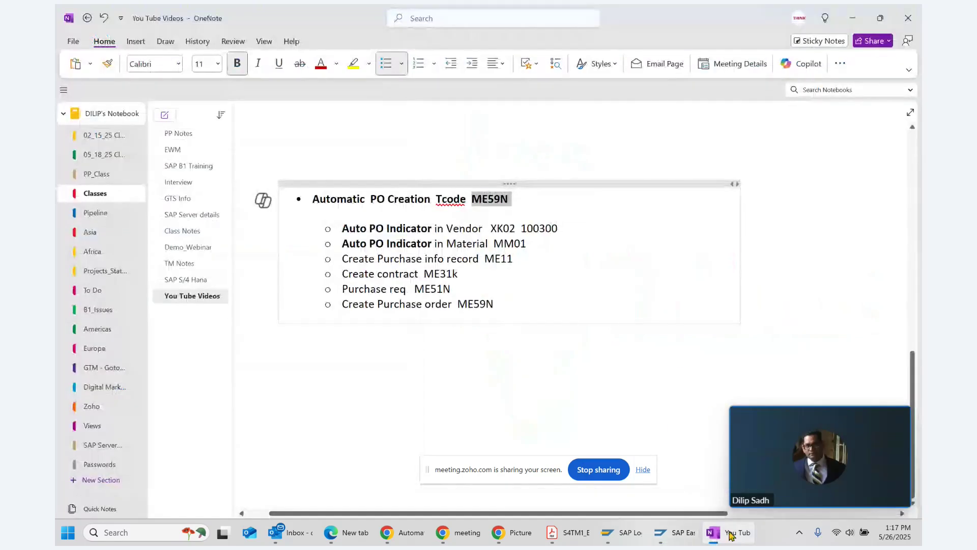
click(534, 269)
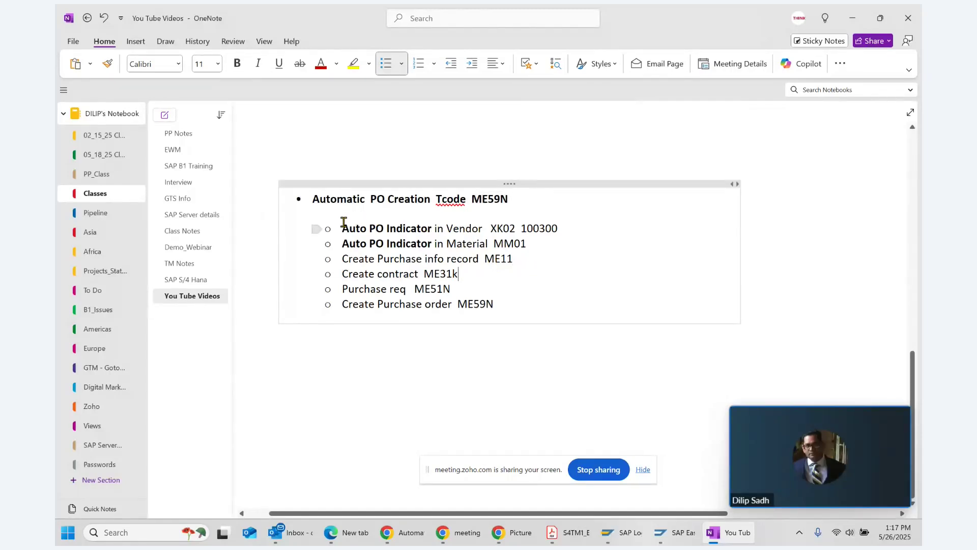
drag(344, 227, 564, 227)
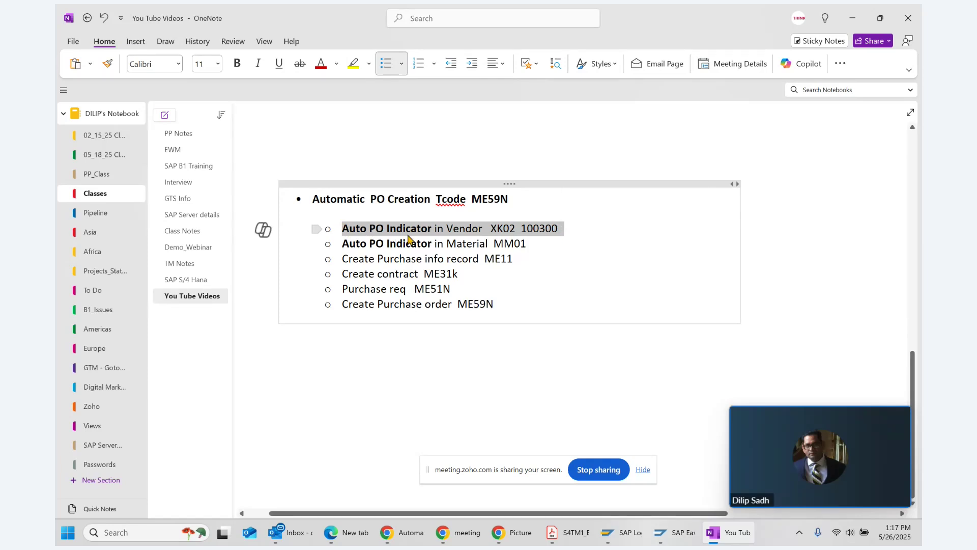
drag(344, 244, 539, 256)
click(544, 260)
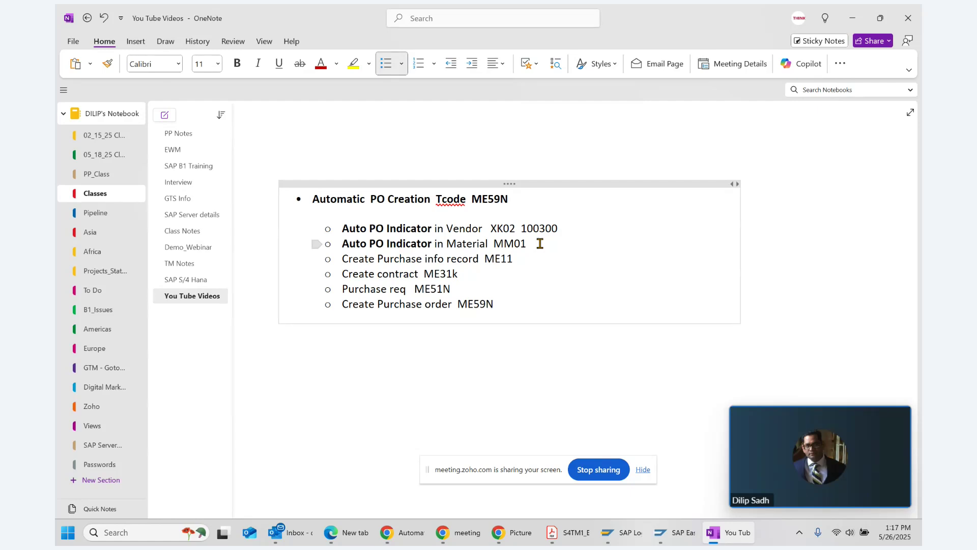
Step: Switch to SAP, open the prefilled vendor's purchasing data with transaction XK02, and check its Automatic purchase order indicator
click(696, 533)
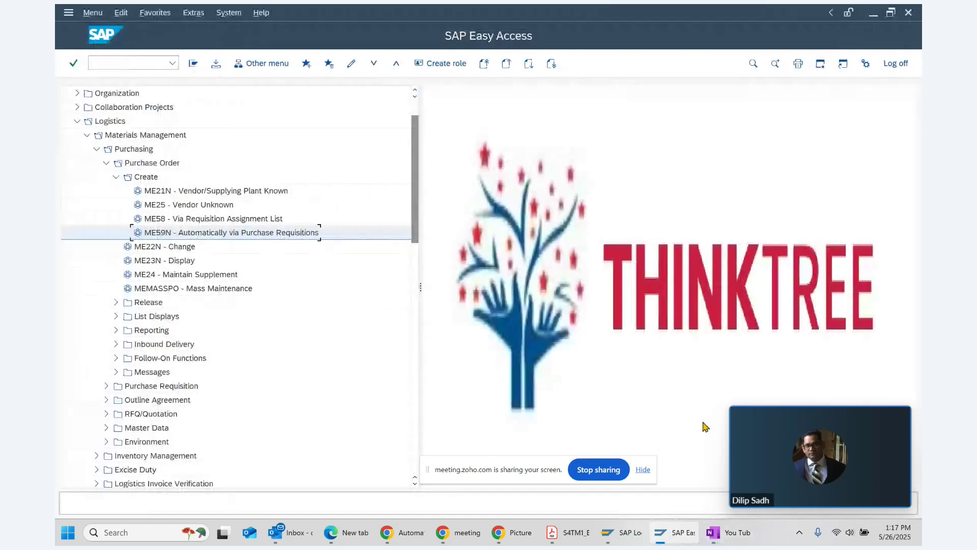
click(120, 65)
text(XK0)
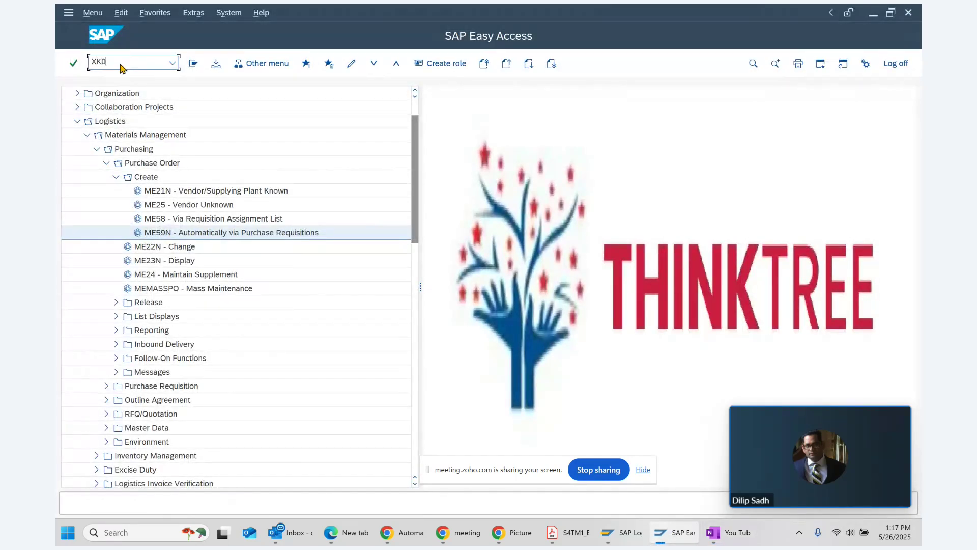
text(2)
key(Return)
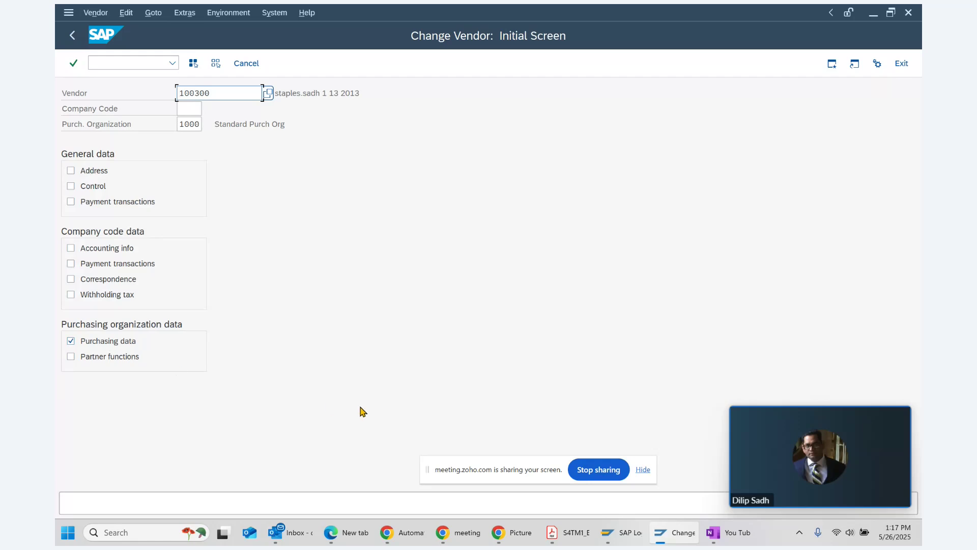
key(Return)
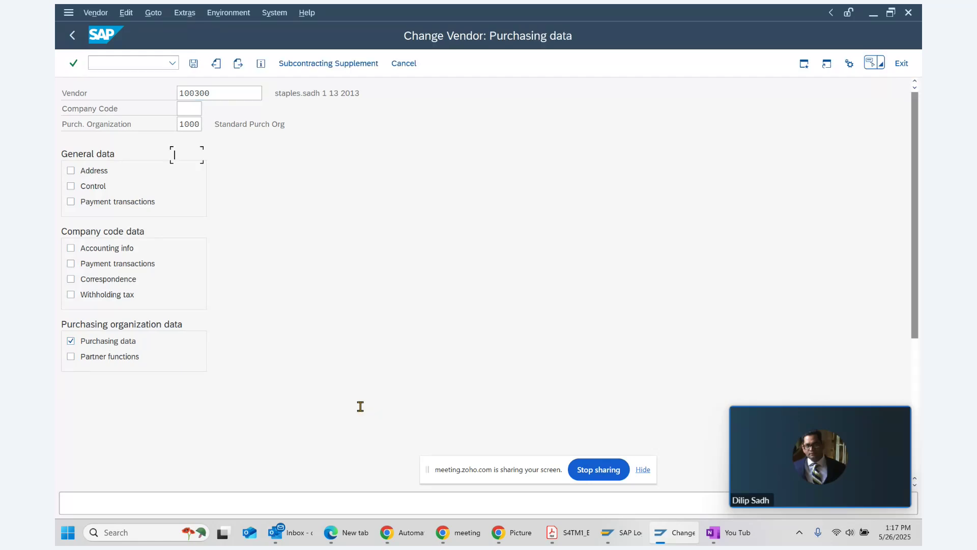
double_click(177, 92)
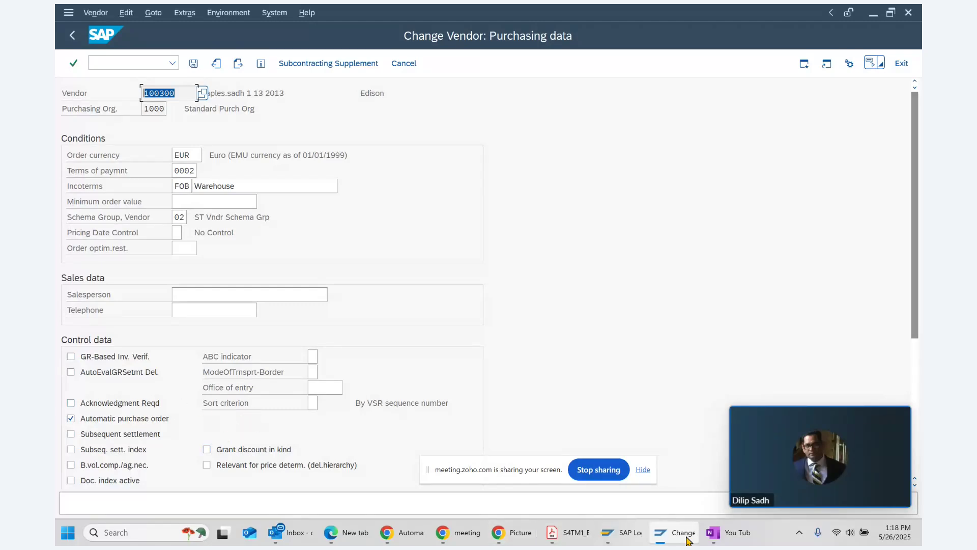
Step: Check the material line in the OneNote notes, leave the vendor record in SAP, and start MM01 up to the view selection
click(716, 533)
drag(341, 245, 538, 246)
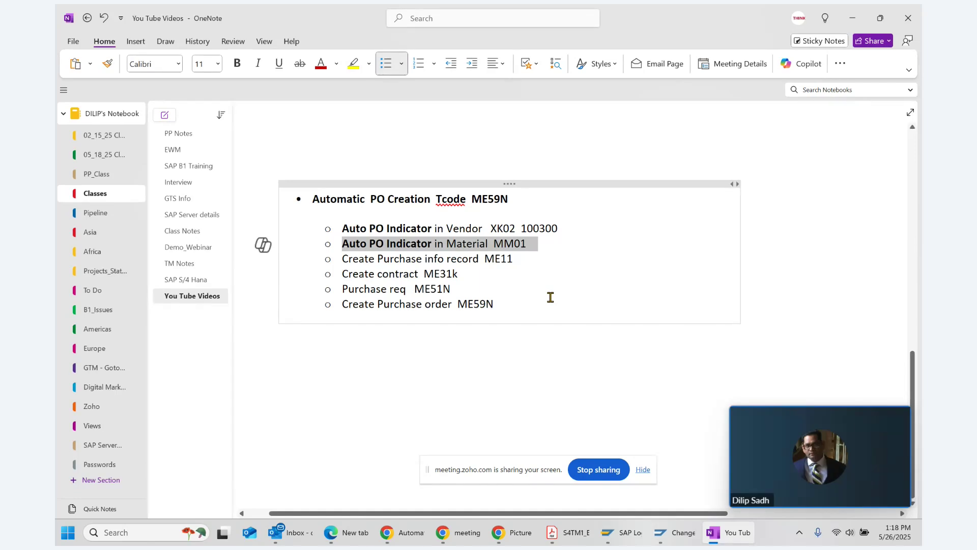
click(675, 532)
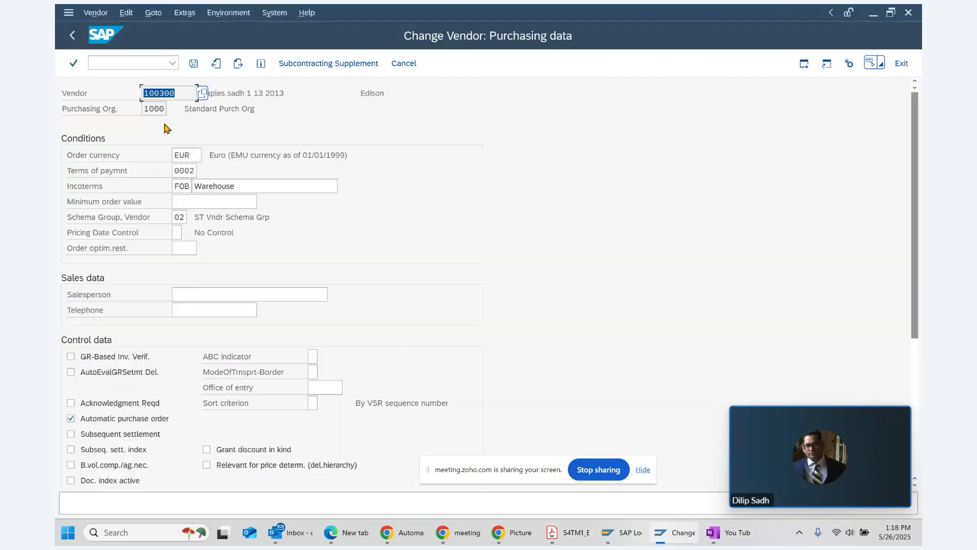
click(78, 42)
click(77, 39)
click(139, 64)
text(MM01)
key(Return)
key(Return)
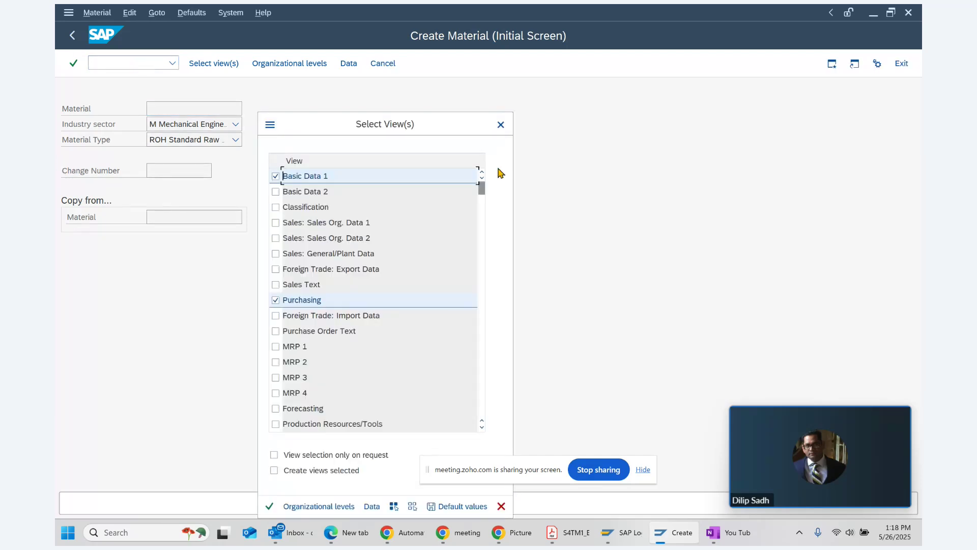
Step: Accept the preselected material views and confirm the organizational levels with plant 1000 and storage location 0001
drag(366, 126, 382, 48)
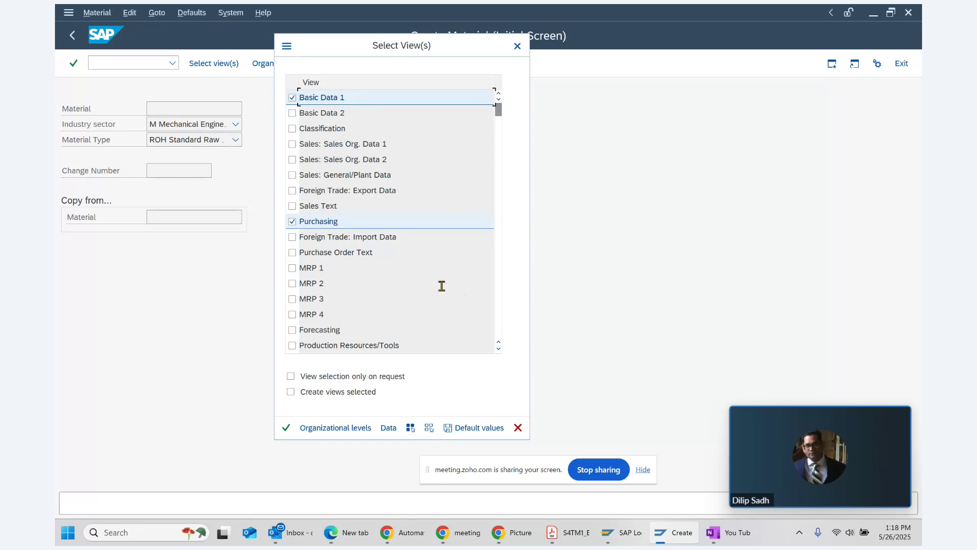
scroll(461, 300, down, 2)
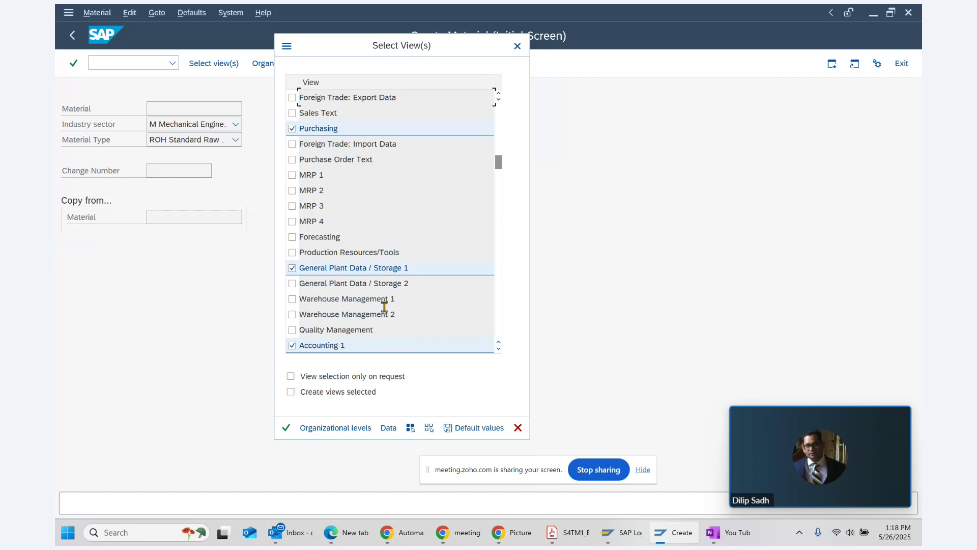
click(286, 427)
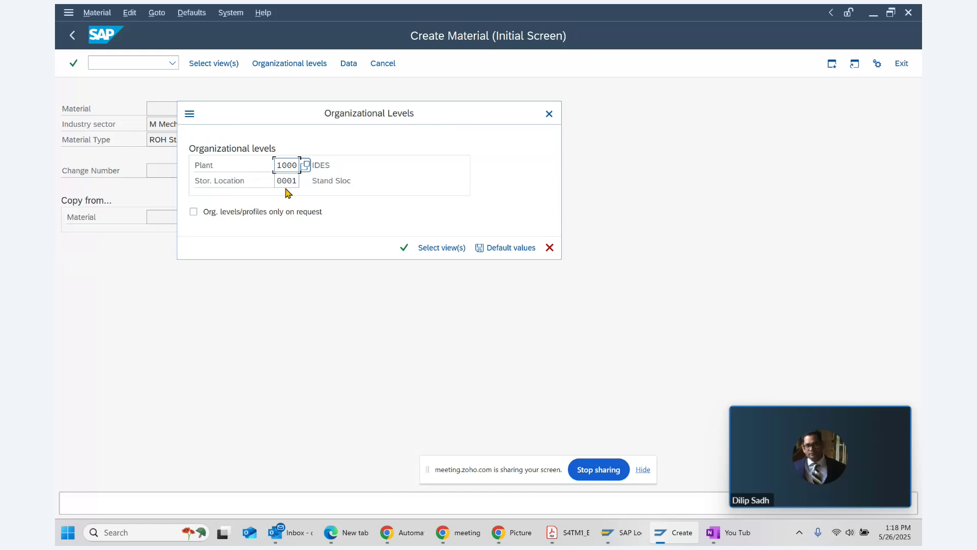
click(403, 247)
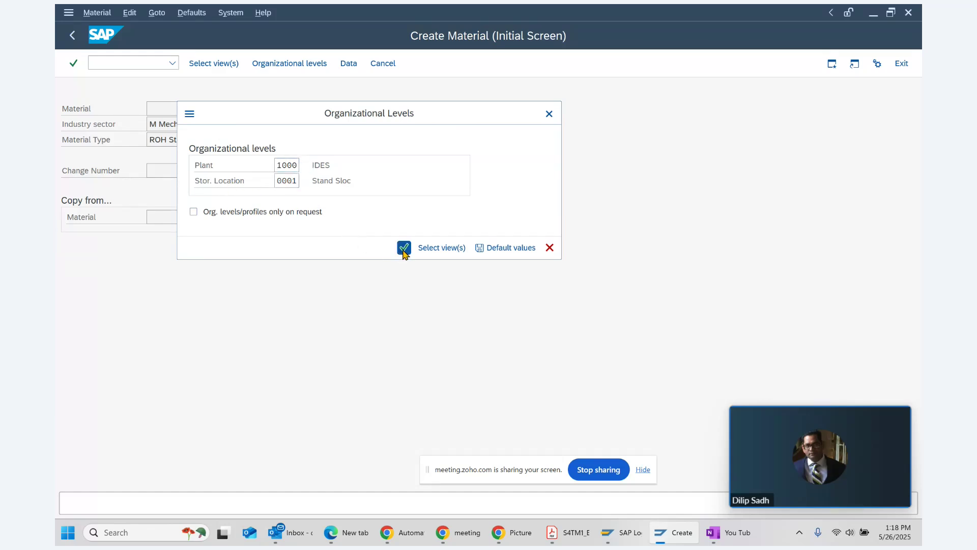
Step: Fill in the basic data with the first suggested material description, base unit EA and material group 00107, and continue to the Purchasing view
key(BackSpace)
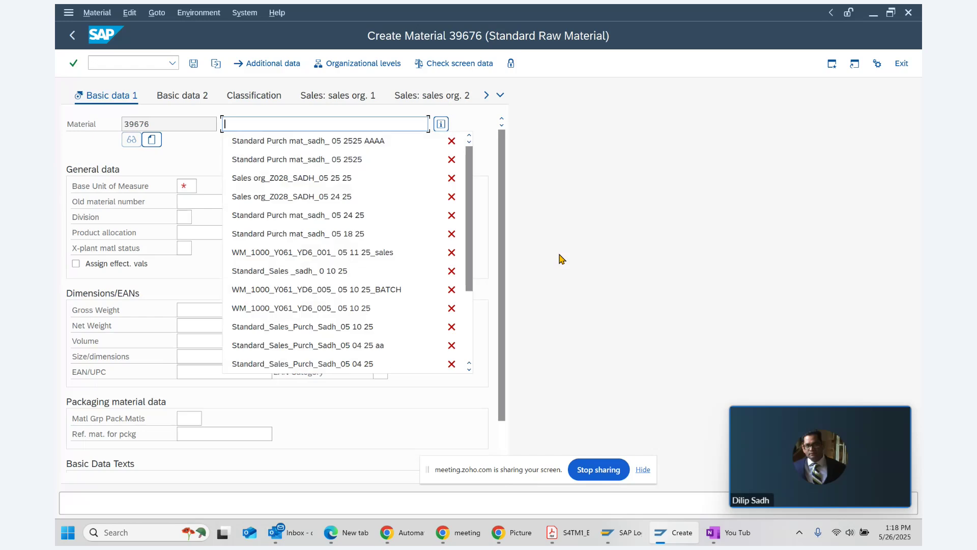
key(Down)
key(Return)
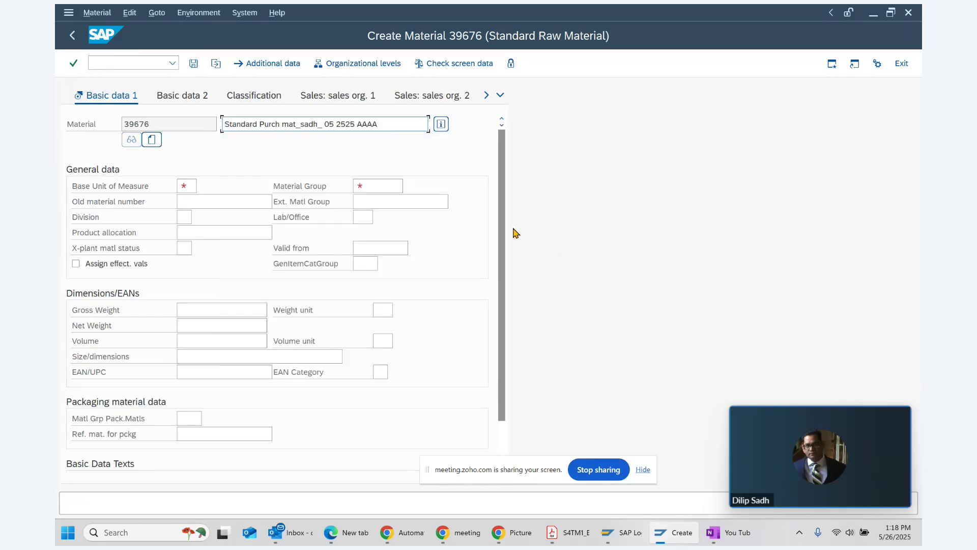
click(185, 186)
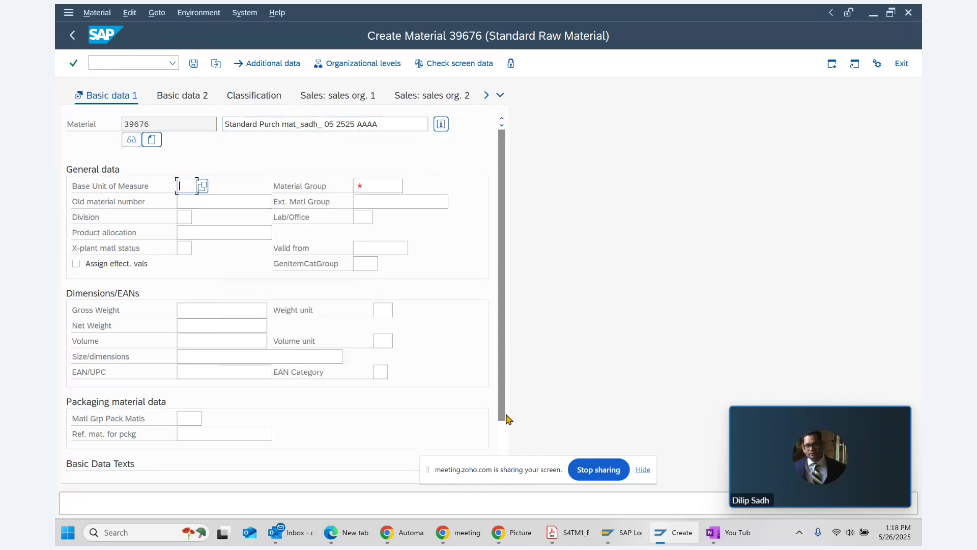
text(EA)
key(Tab)
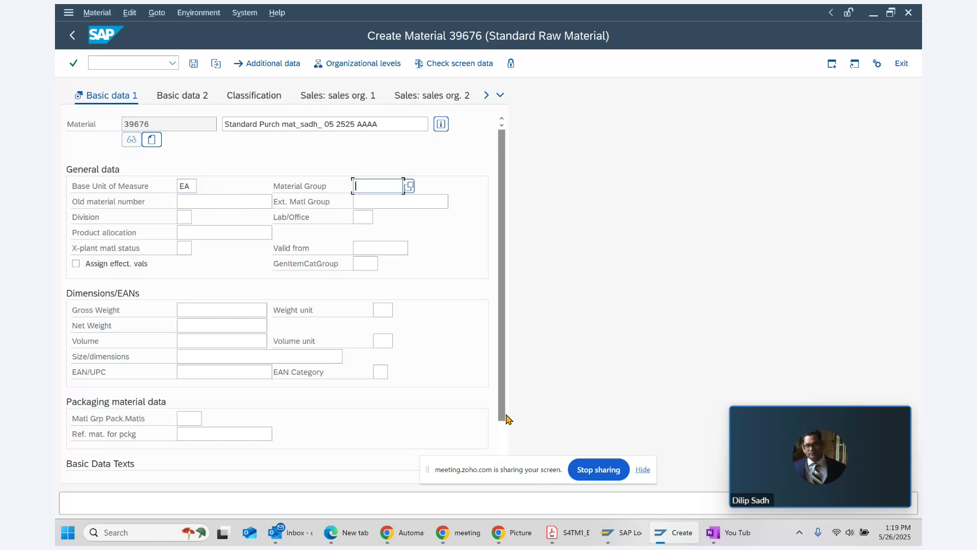
key(BackSpace)
key(Down)
key(Return)
key(Return)
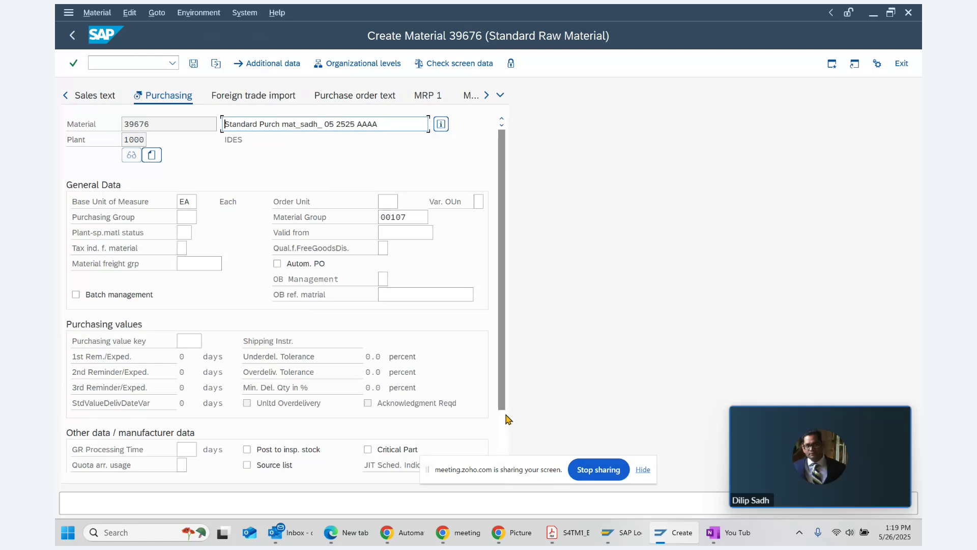
Step: Set the purchasing group to 000, enable Autom. PO, and continue to the Accounting 1 view
click(177, 217)
text(000)
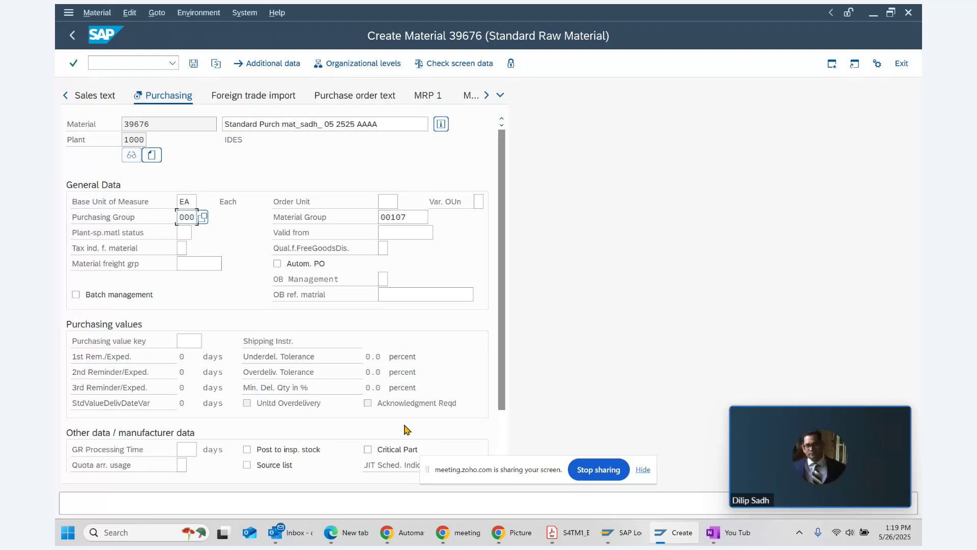
click(288, 269)
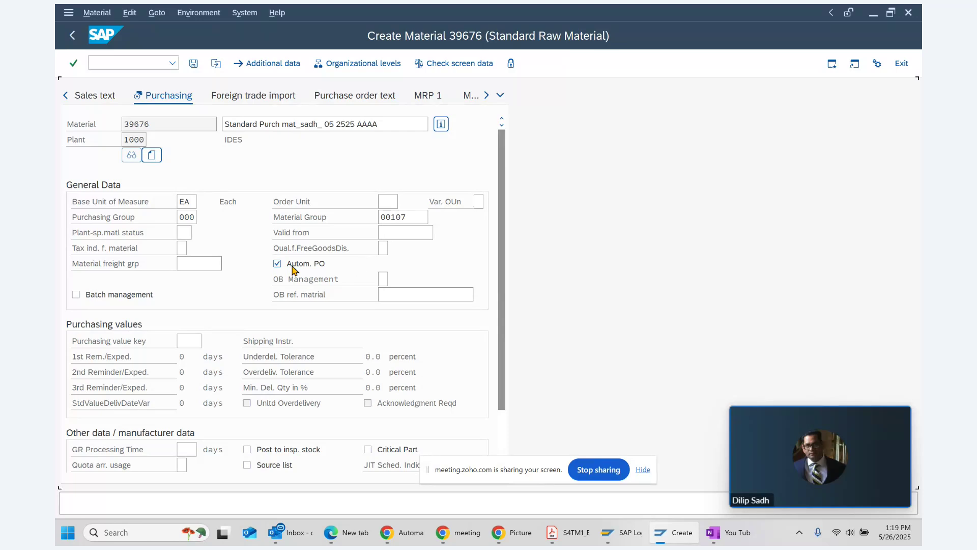
key(Return)
key(Return)
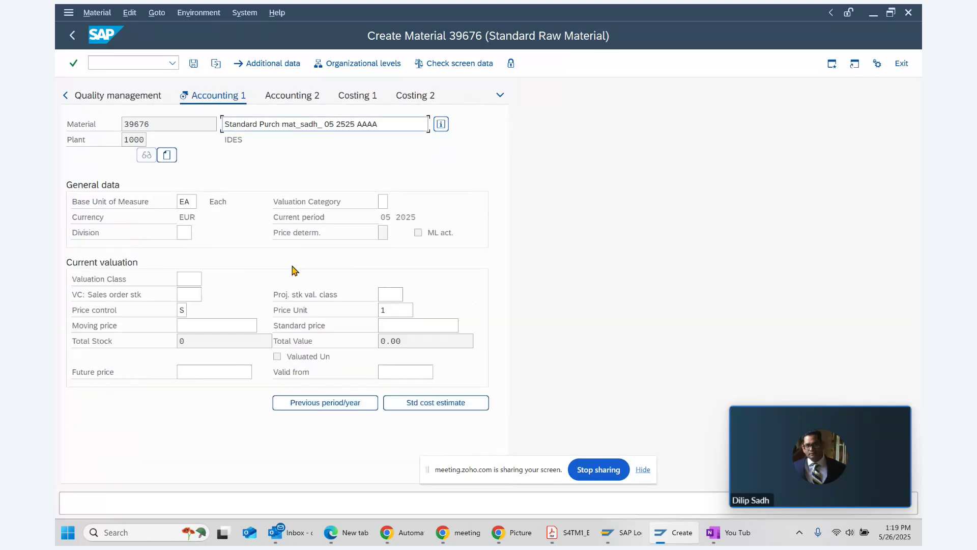
Step: Set the material's valuation class to 3000 and its standard price to 10
click(187, 278)
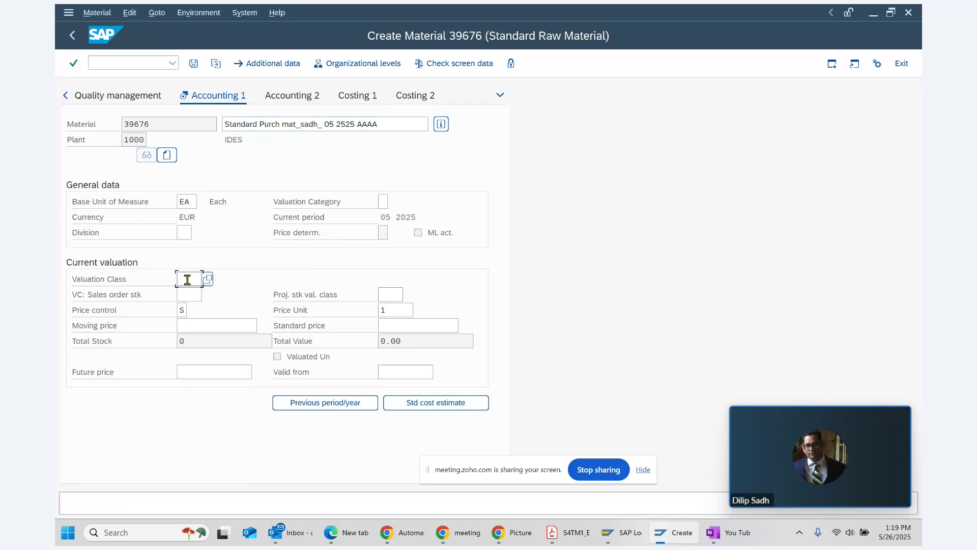
click(208, 280)
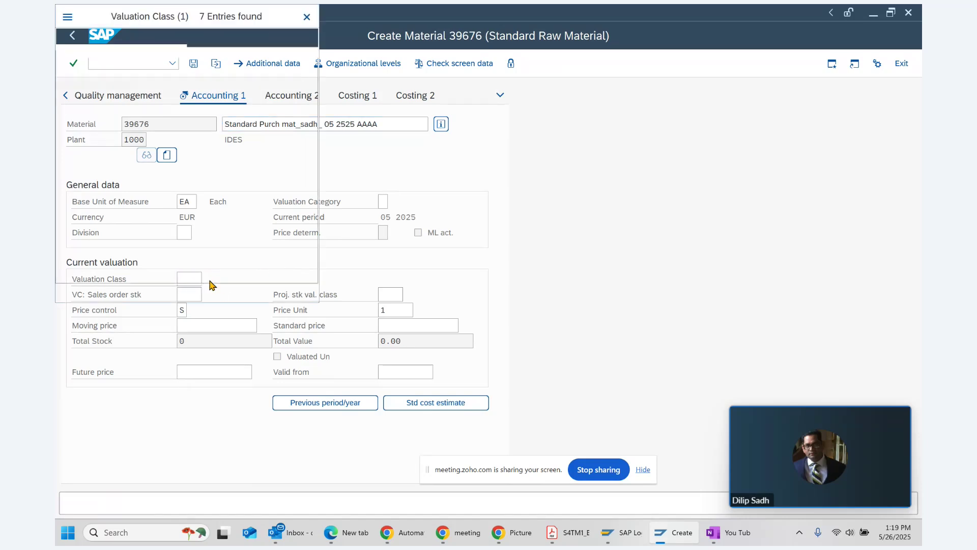
double_click(97, 118)
click(435, 324)
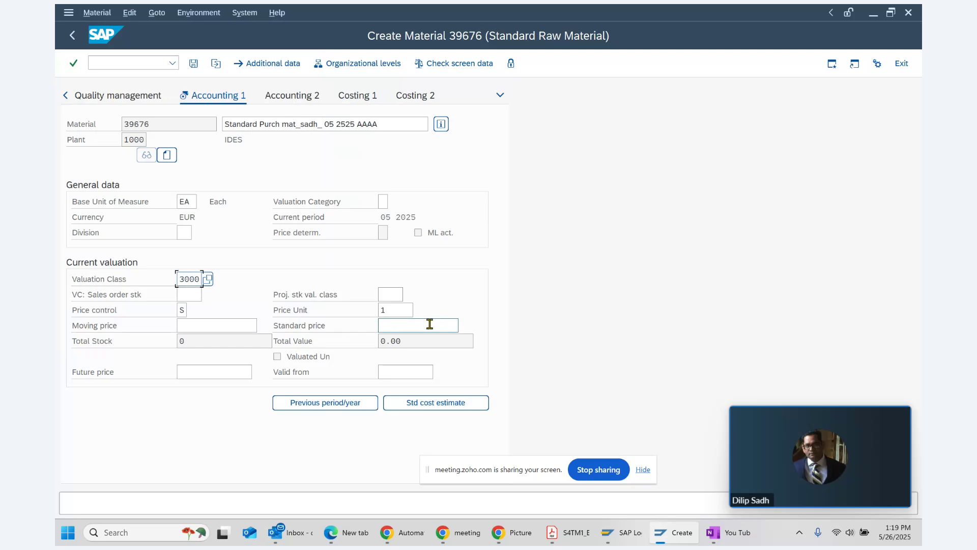
text(10)
Step: Copy the new material's number and save the material
double_click(161, 124)
key(ctrl+c)
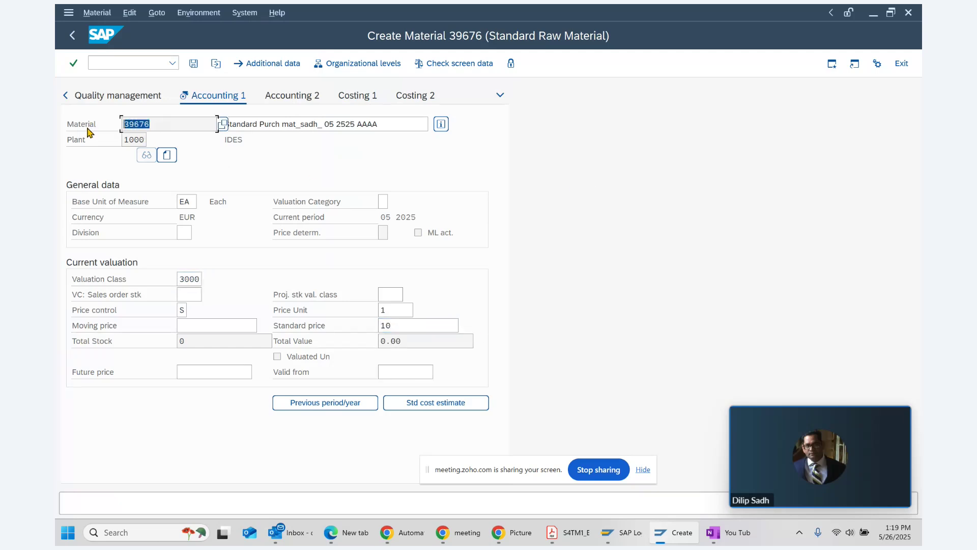
click(195, 65)
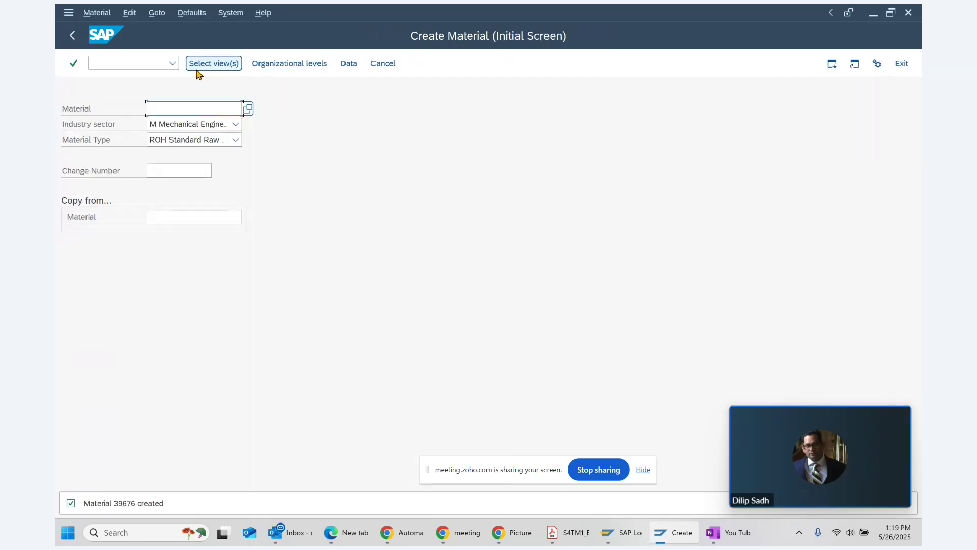
Step: Switch to the OneNote notes, paste the copied material number after MM01, and select the ME11 purchase info record line
click(728, 534)
click(545, 244)
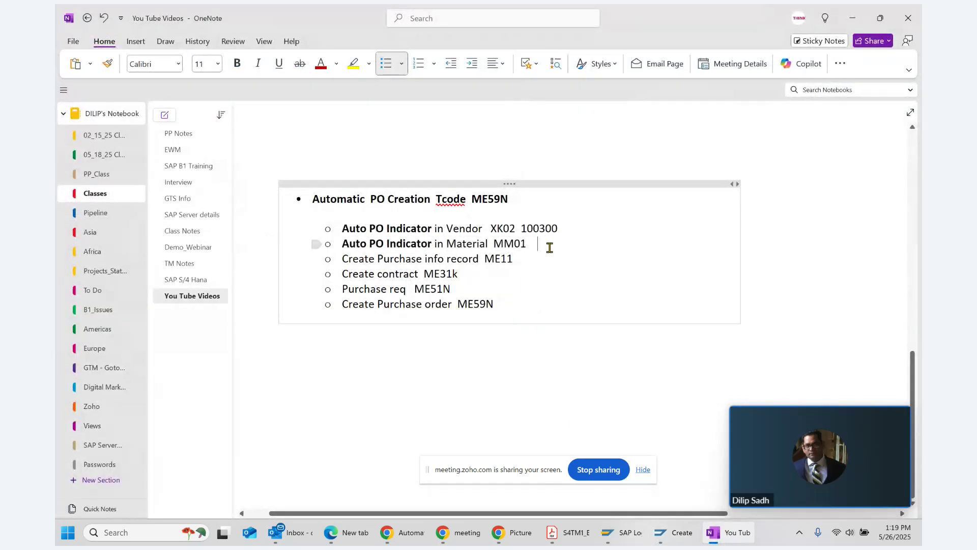
key(ctrl+v)
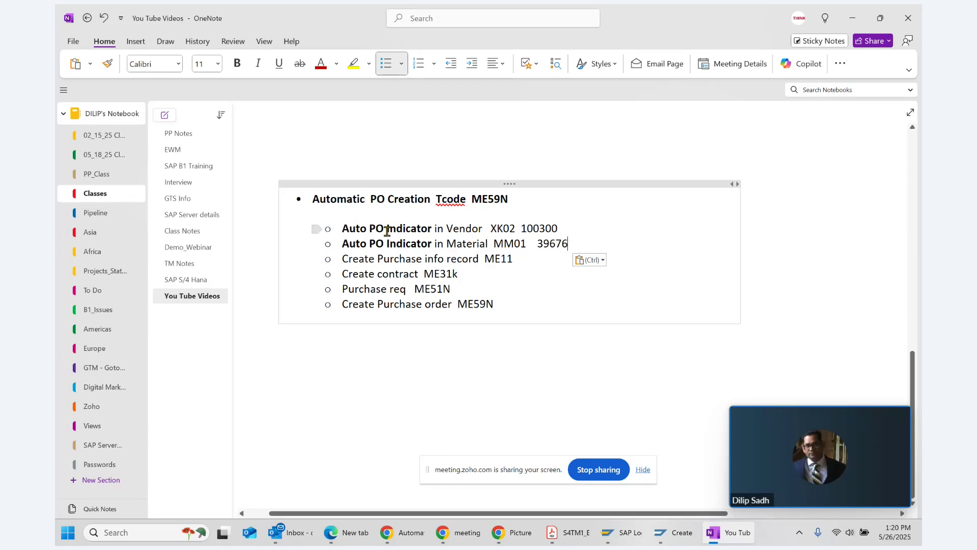
drag(342, 259, 520, 260)
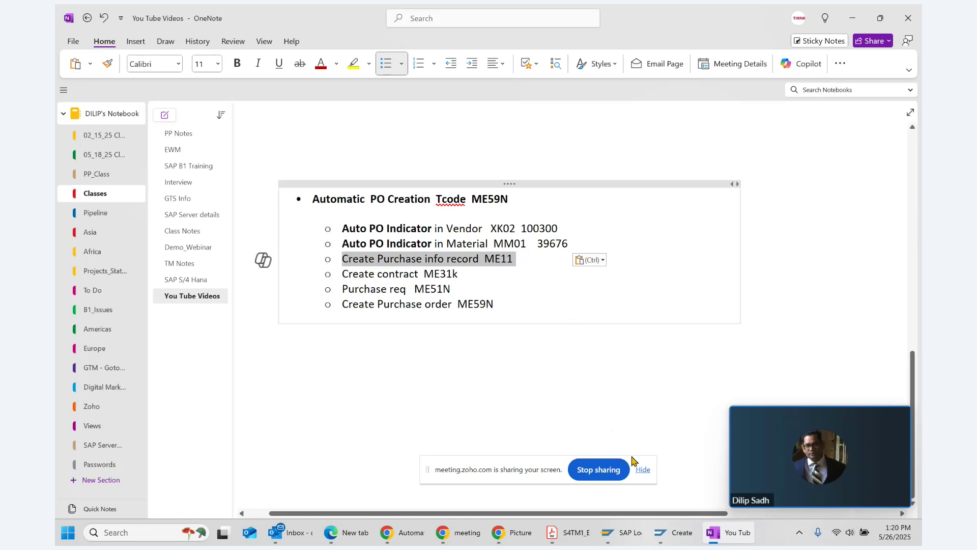
Step: Switch back to SAP, leave material creation, and open ME11 - Create for a purchasing info record
click(670, 532)
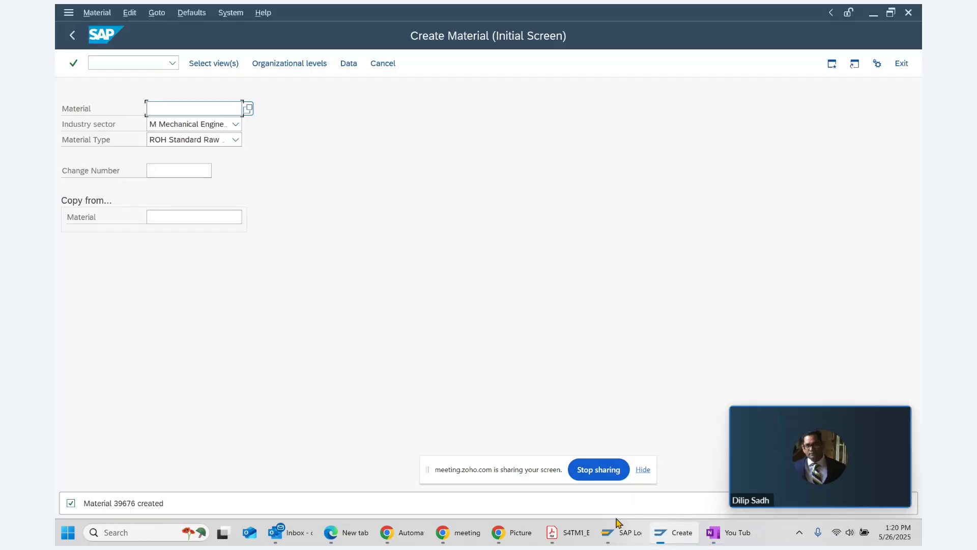
click(72, 35)
mouse_move(810, 424)
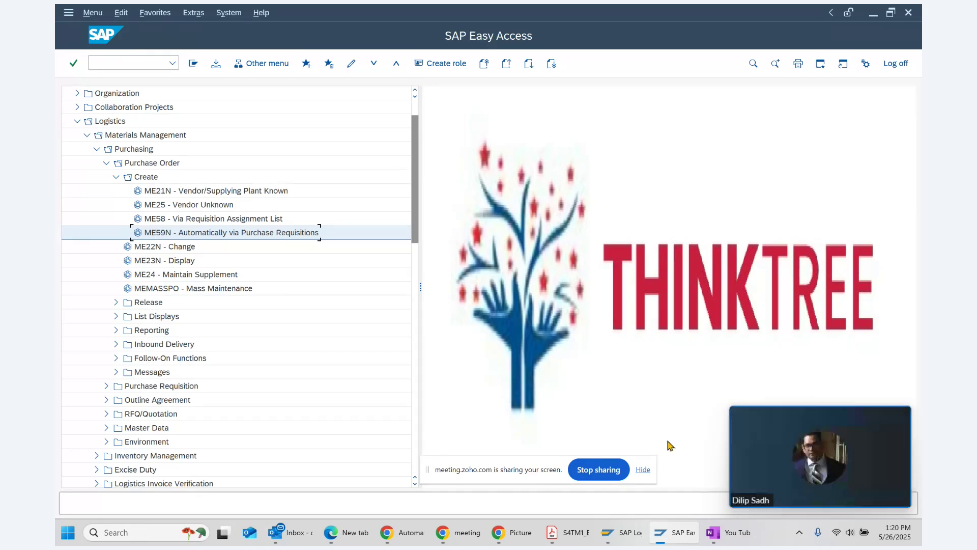
click(107, 163)
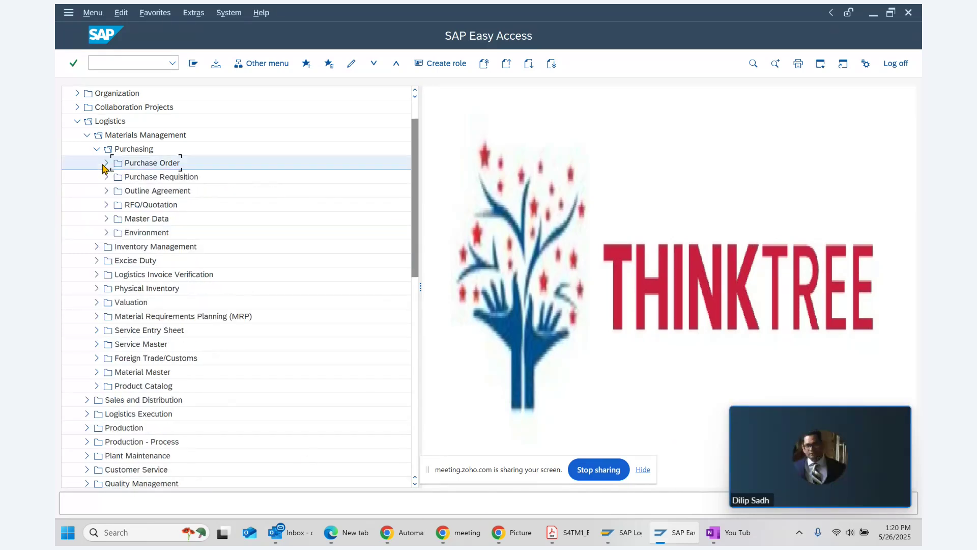
click(107, 218)
click(116, 233)
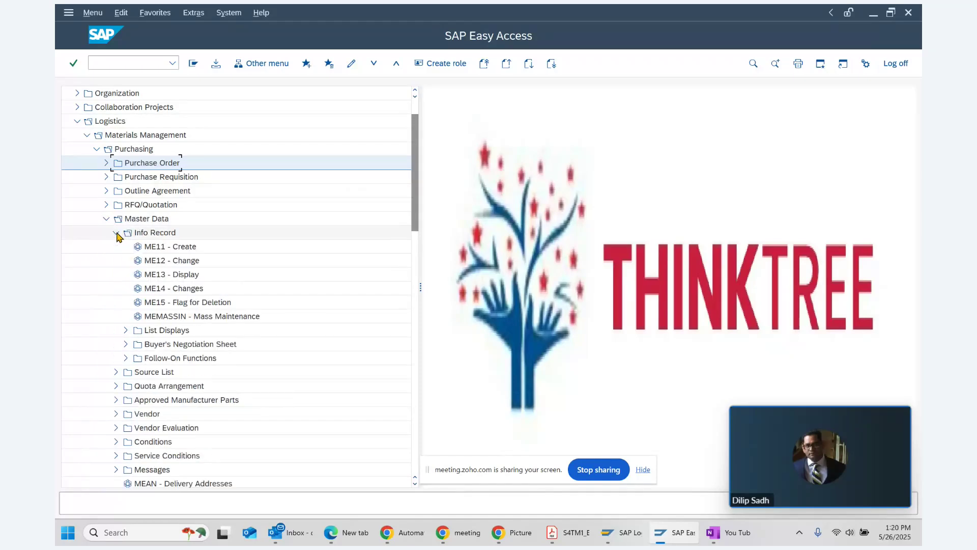
click(170, 250)
double_click(170, 250)
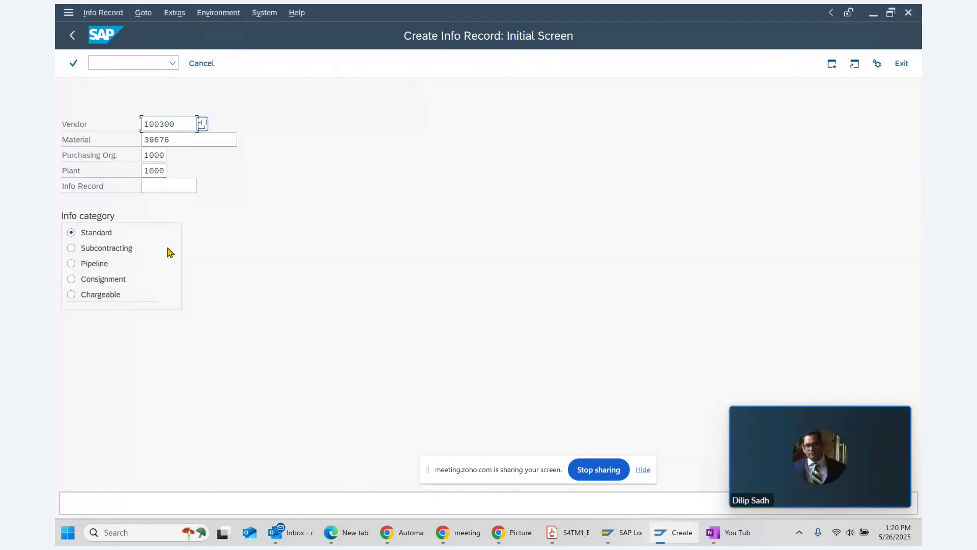
Step: Continue with vendor 100300, material 39676, purchasing organization 1000 and plant 1000 to the info record's Purch. Organization Data 1
click(181, 141)
key(Return)
key(Return)
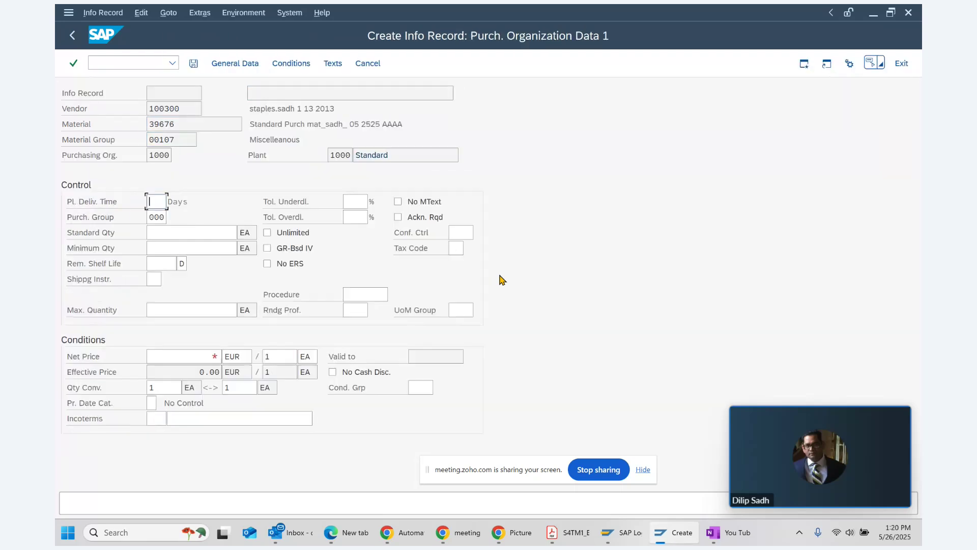
Step: Set the info record's planned delivery time to 2 days, standard and minimum quantity to 100, and net price to 11 EUR
click(206, 234)
text(100)
key(Tab)
key(Tab)
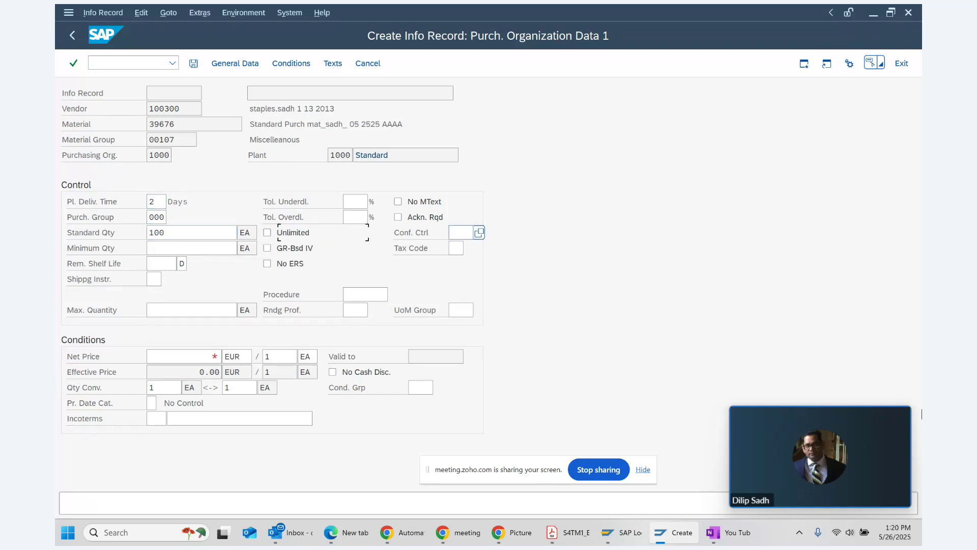
click(172, 246)
text(100)
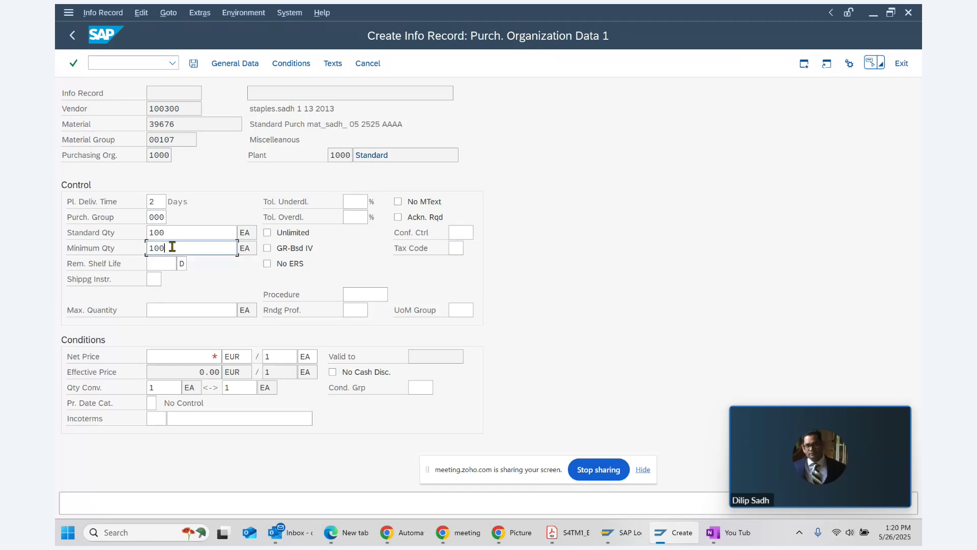
click(183, 355)
text(11)
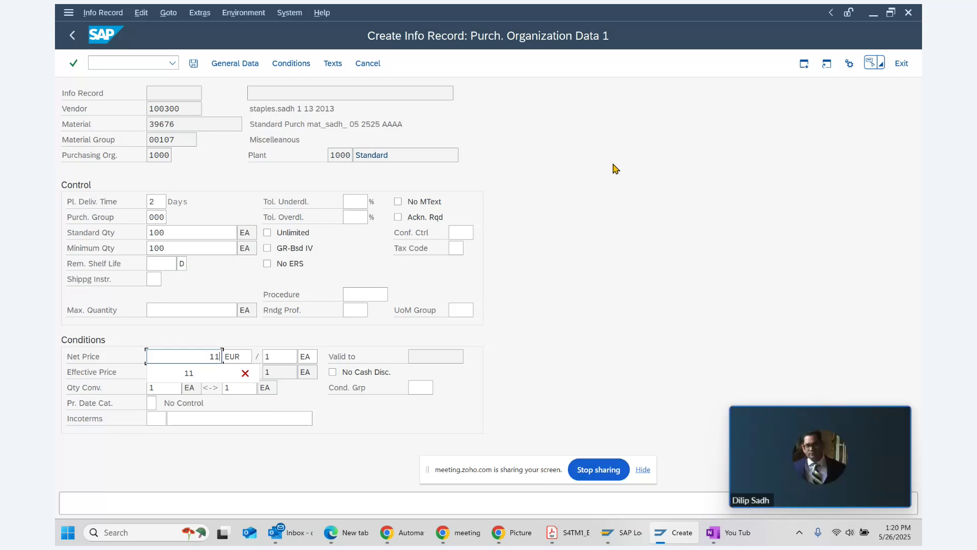
Step: Continue through the remaining info record screens and save the info record
key(Return)
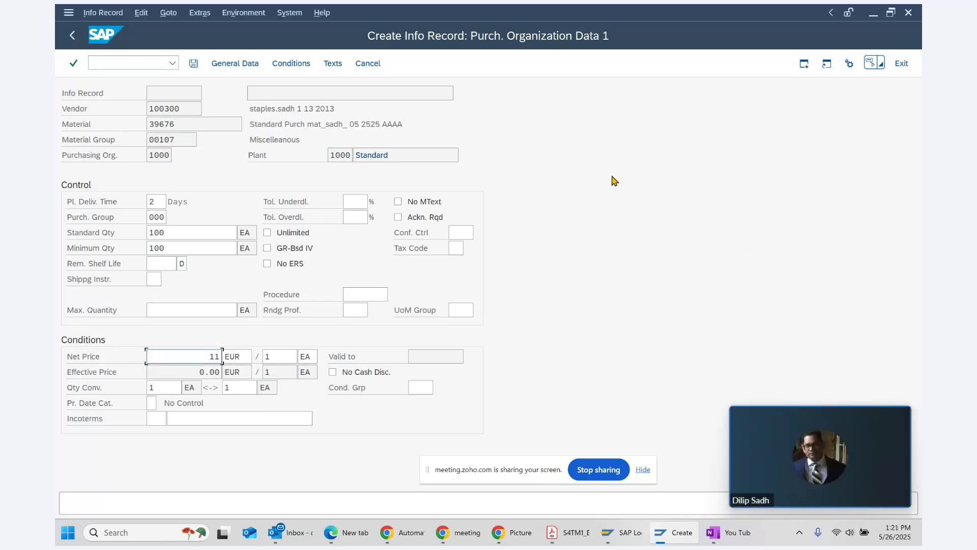
key(Return)
key(Return)
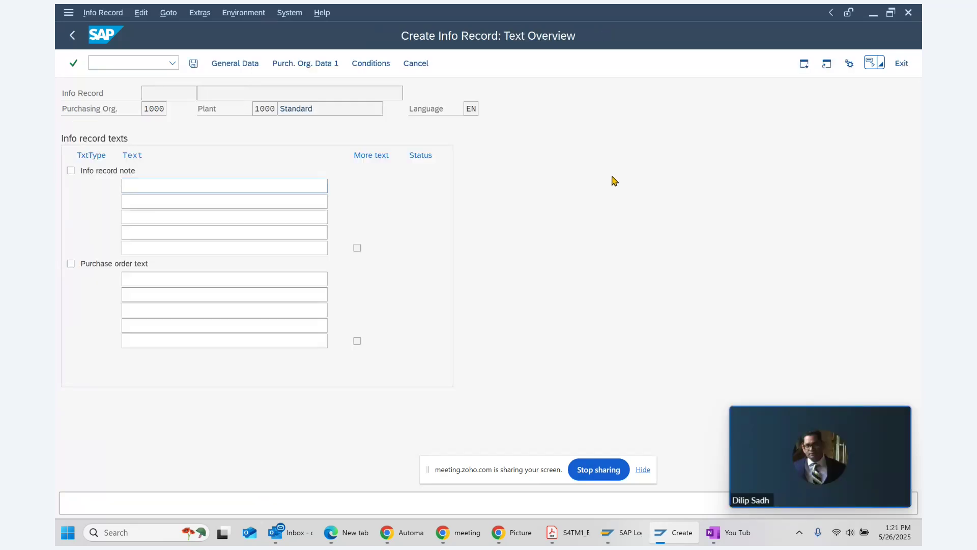
key(Return)
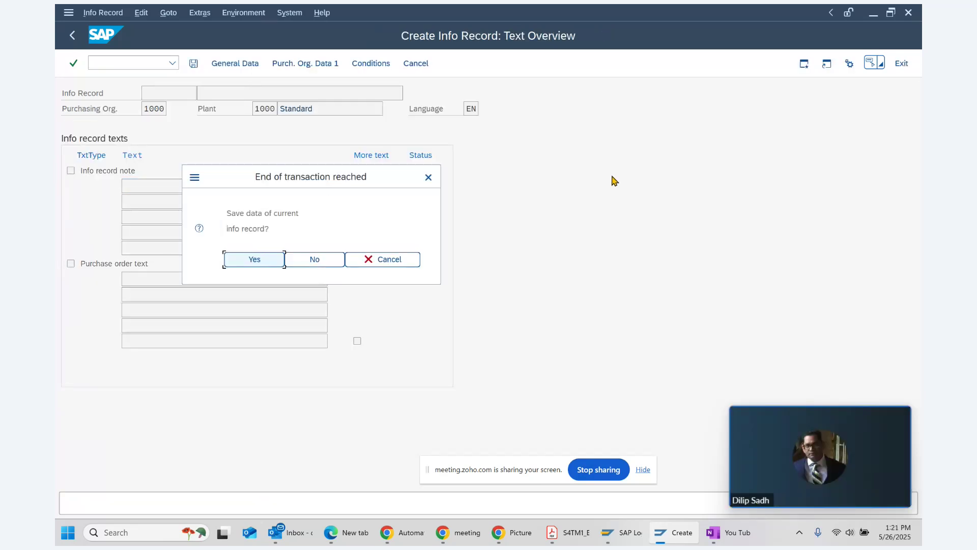
click(254, 260)
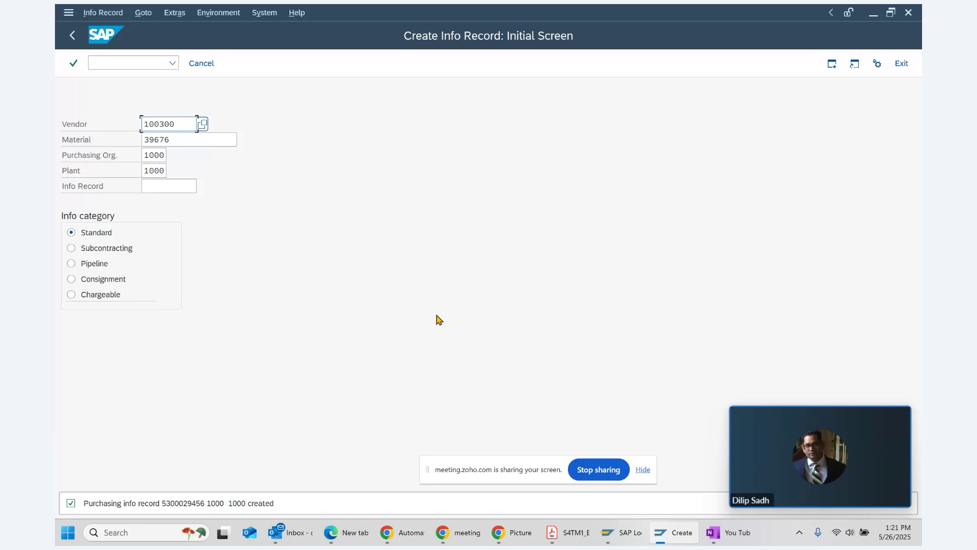
Step: Consult the OneNote notes, open ME31K - Create in SAP, and enter vendor 100300 for the contract
click(743, 538)
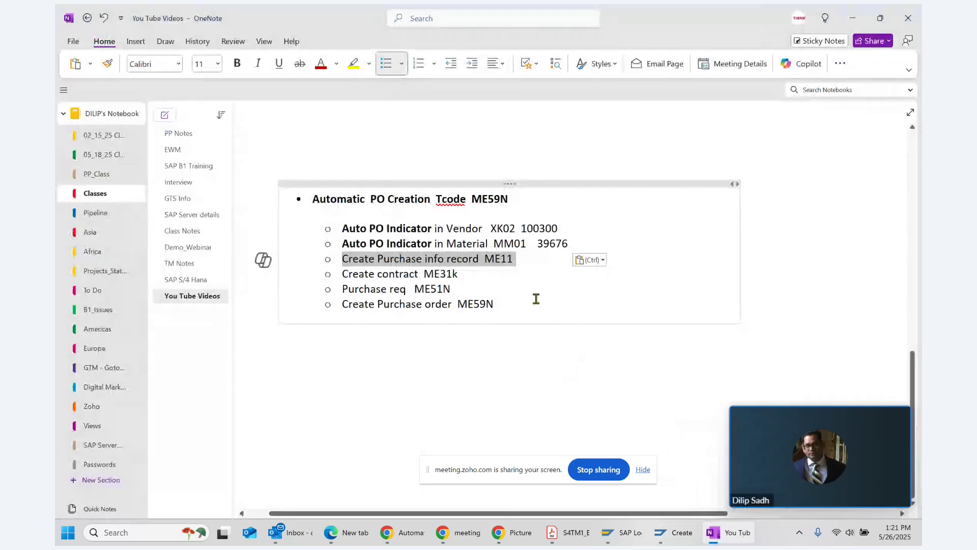
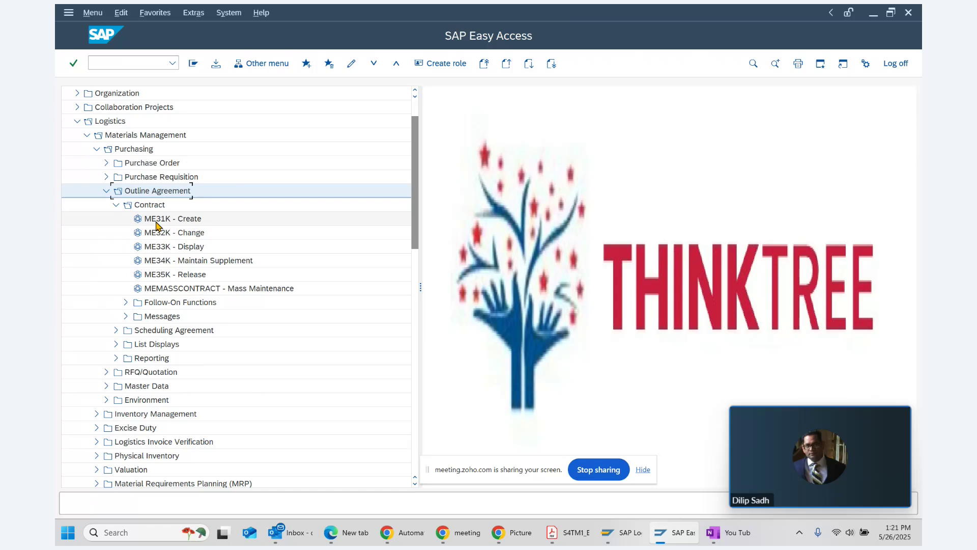
double_click(157, 220)
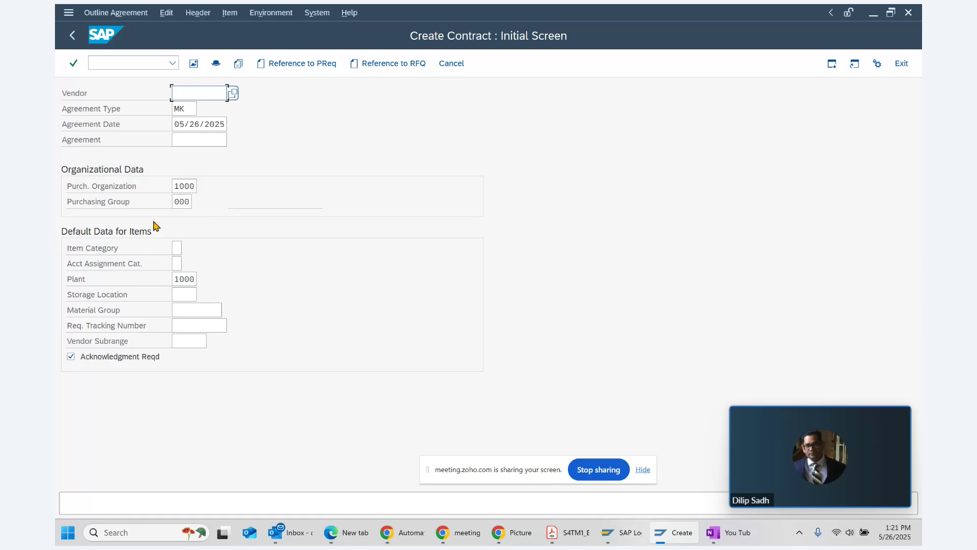
click(728, 533)
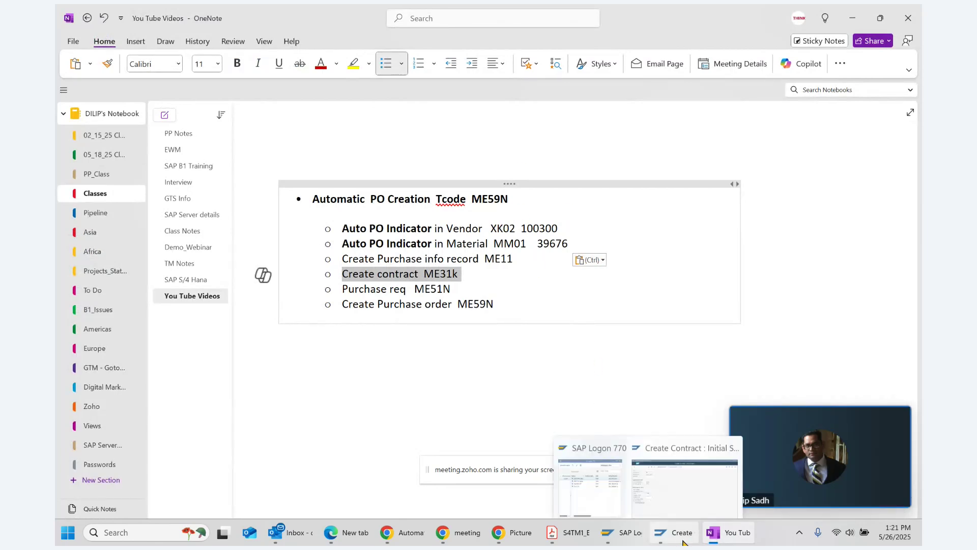
click(660, 537)
text(10)
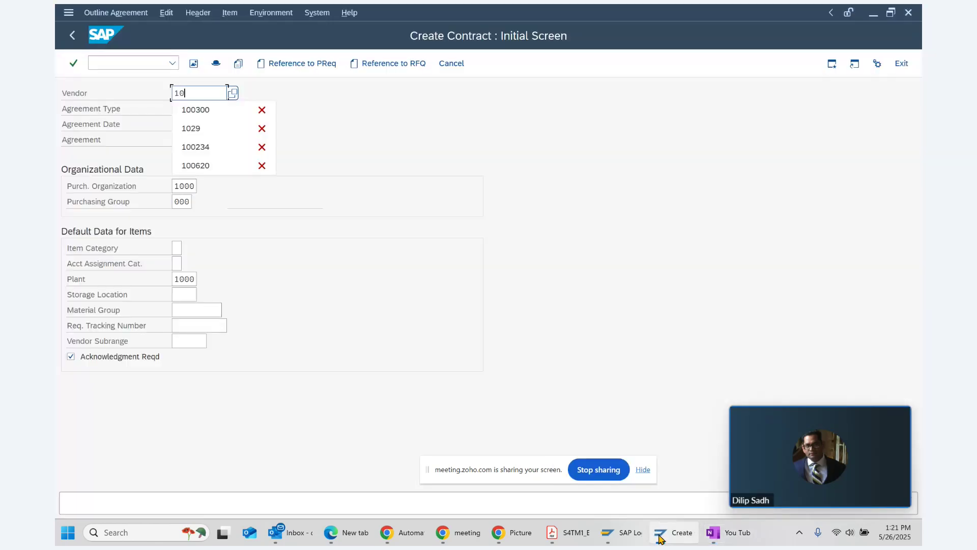
text(0300)
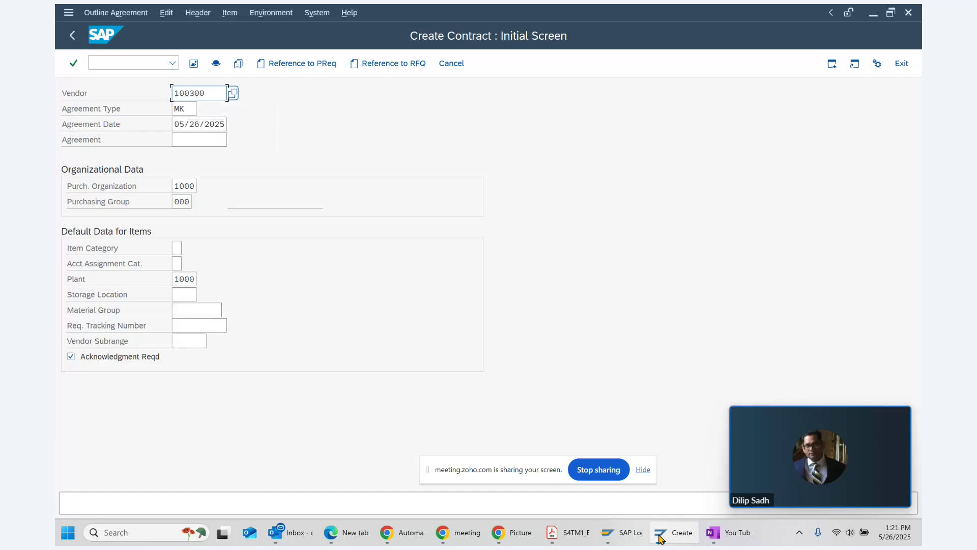
Step: Review the available agreement types, keep MK for a quantity contract, and continue to the contract's header data
click(182, 106)
click(202, 109)
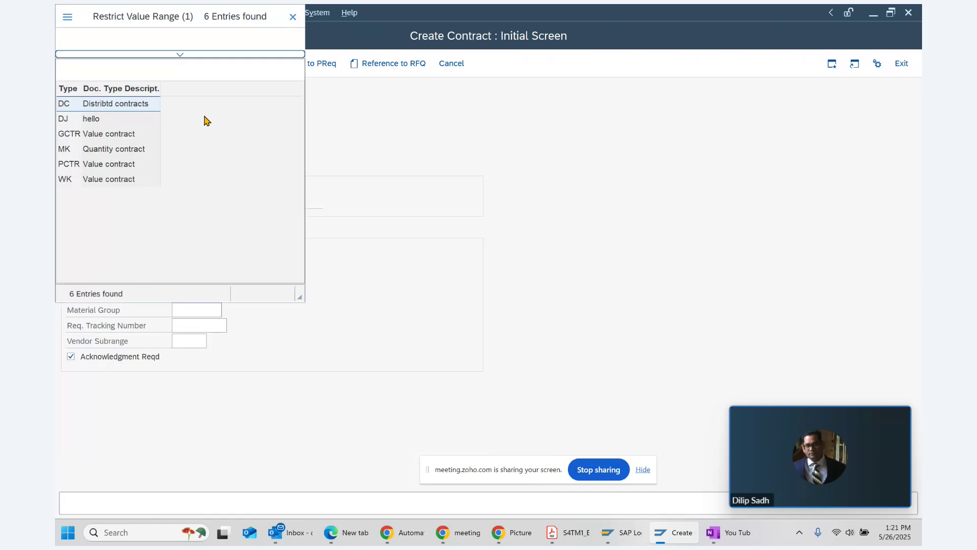
click(136, 153)
drag(173, 20, 350, 50)
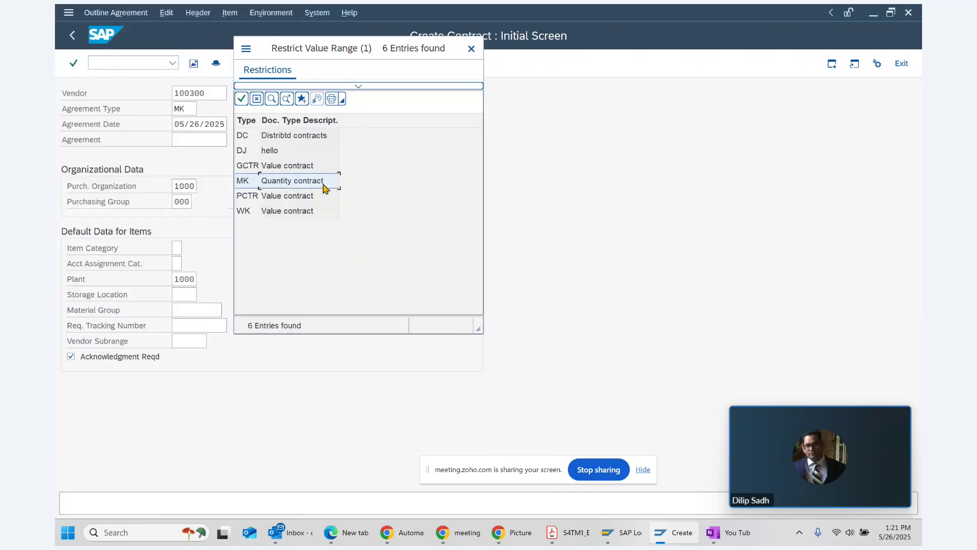
click(471, 49)
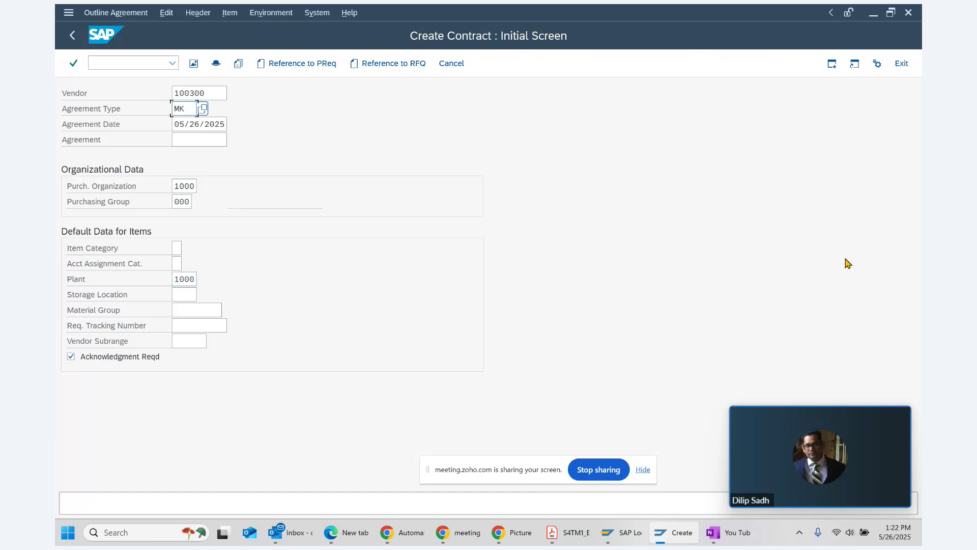
key(Return)
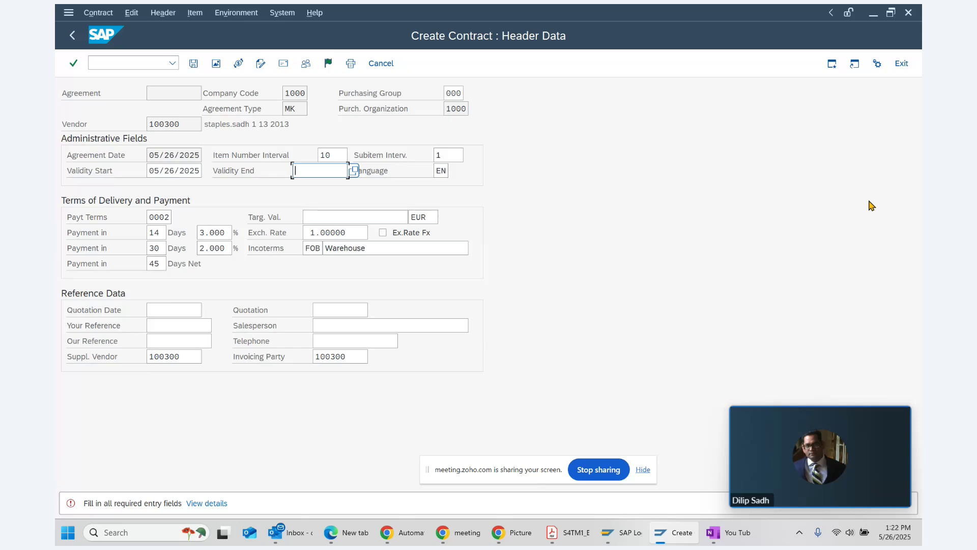
Step: Fill in the contract's validity end with a suggested date and continue to the item overview
key(Down)
key(Down)
key(Return)
key(Return)
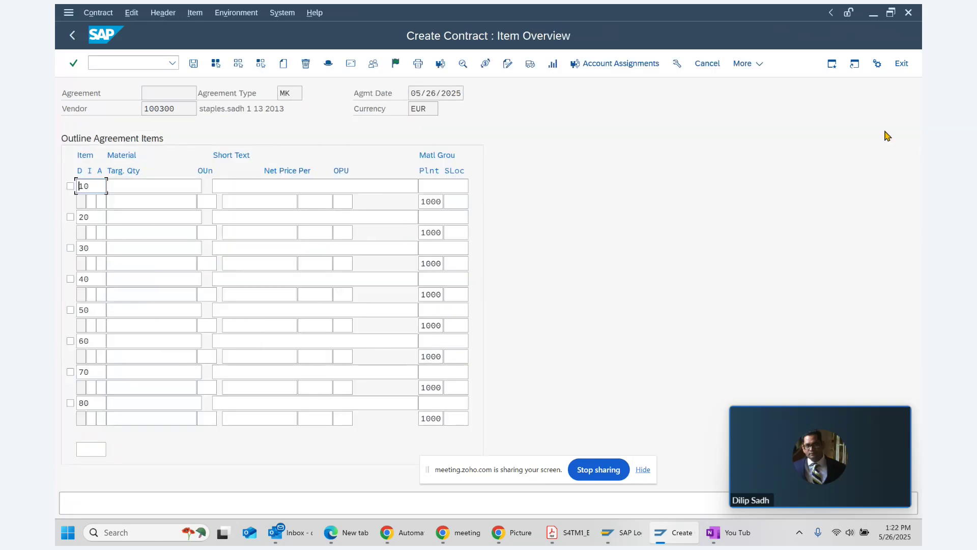
Step: Enter material 39676 with target quantity 1000 as contract item 10, and save the contract
click(171, 191)
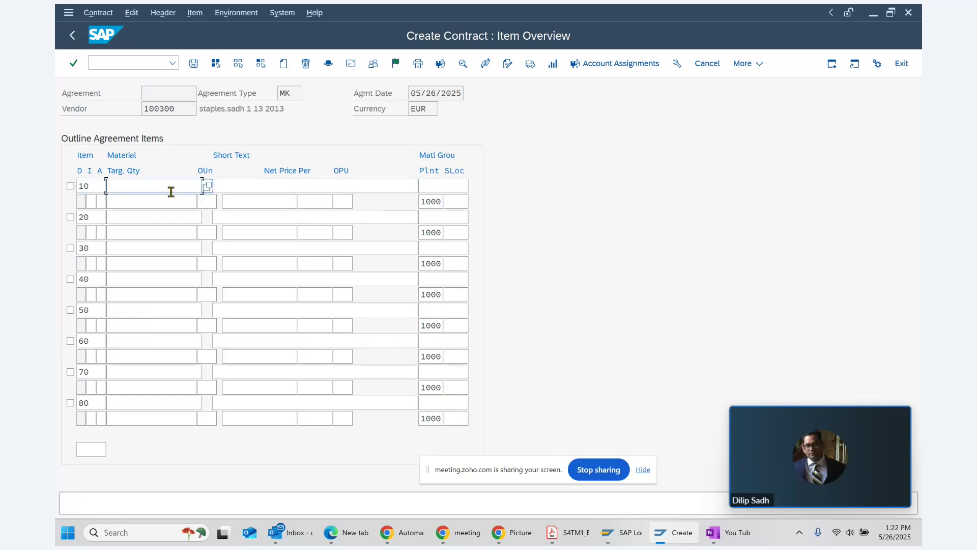
text(39676)
click(738, 539)
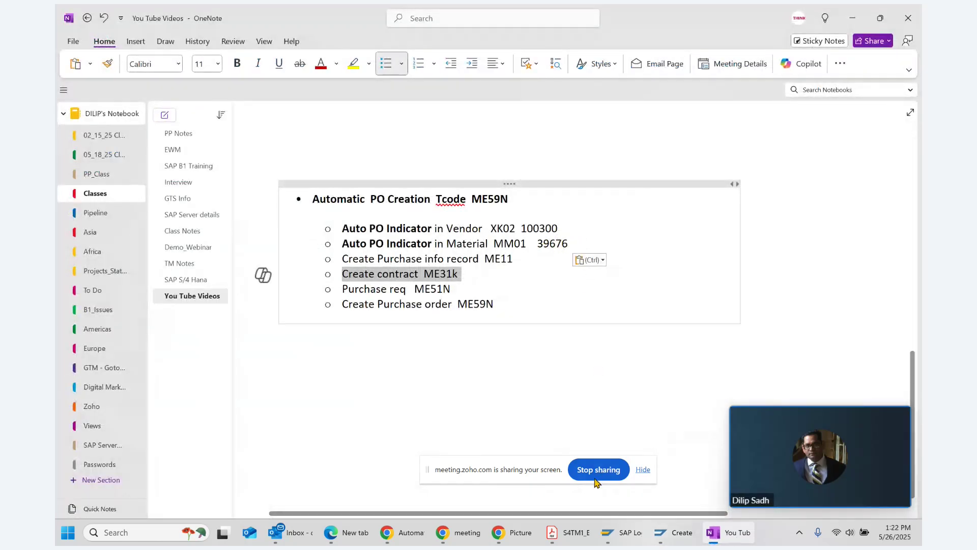
click(672, 533)
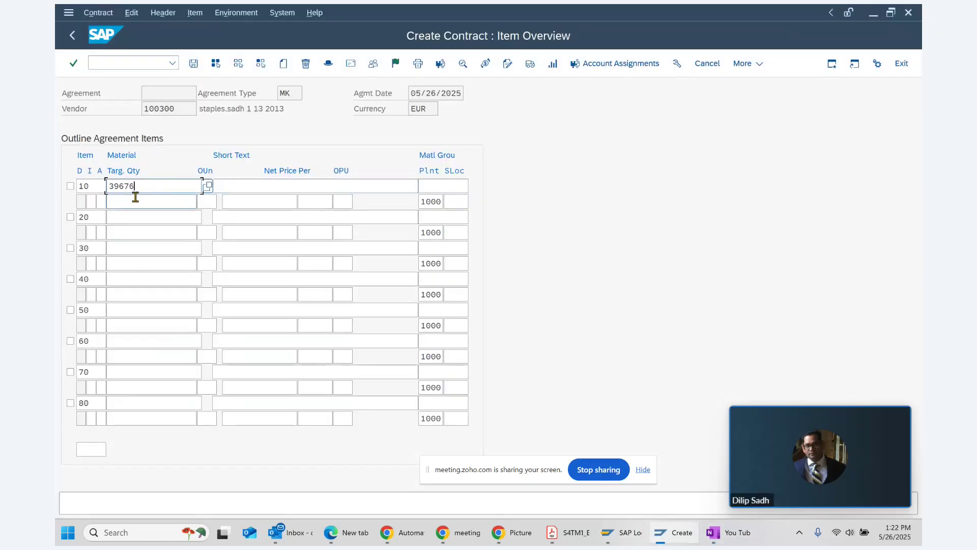
click(135, 197)
text(1000)
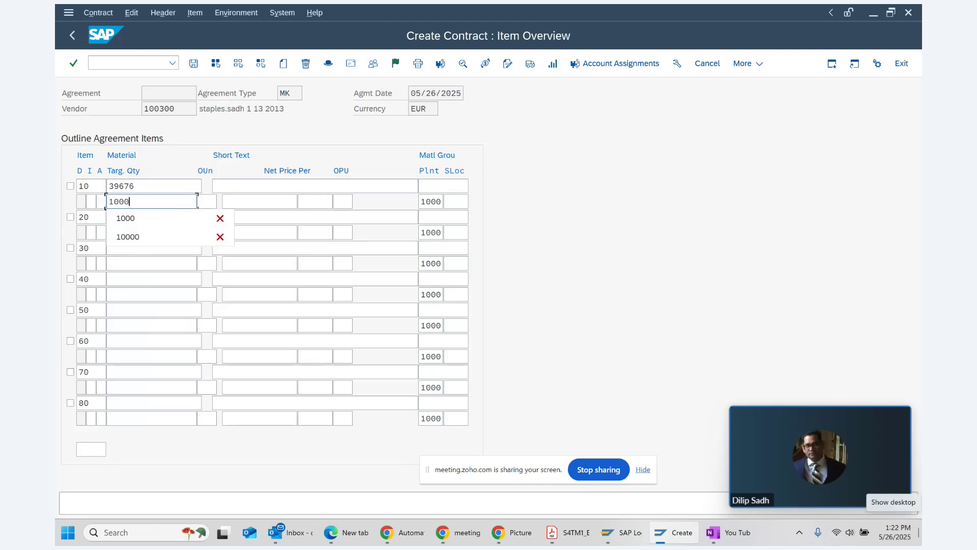
key(Return)
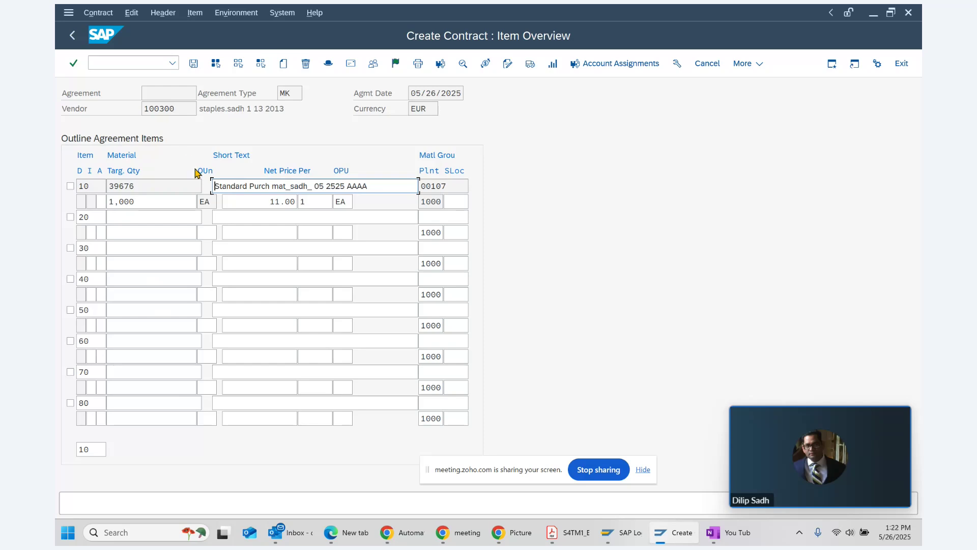
drag(266, 201, 297, 201)
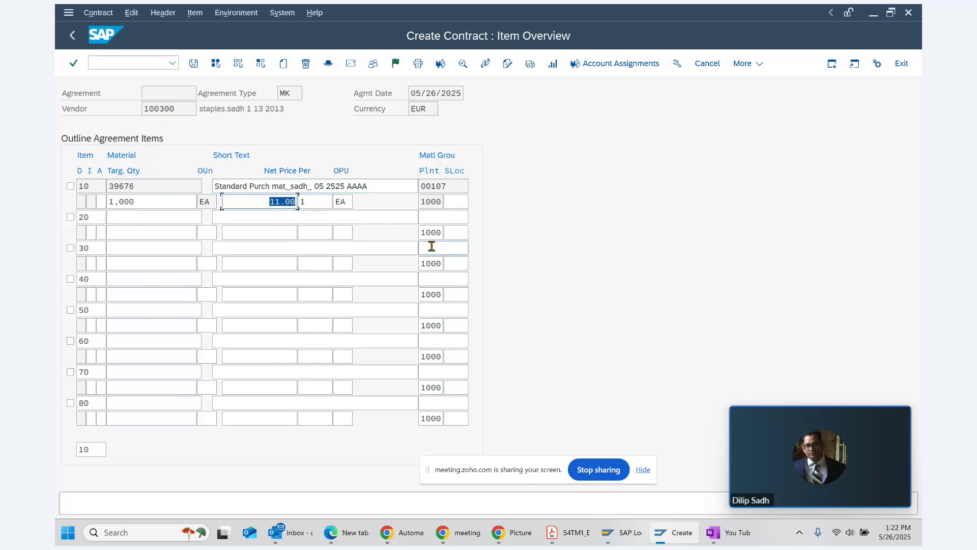
click(193, 63)
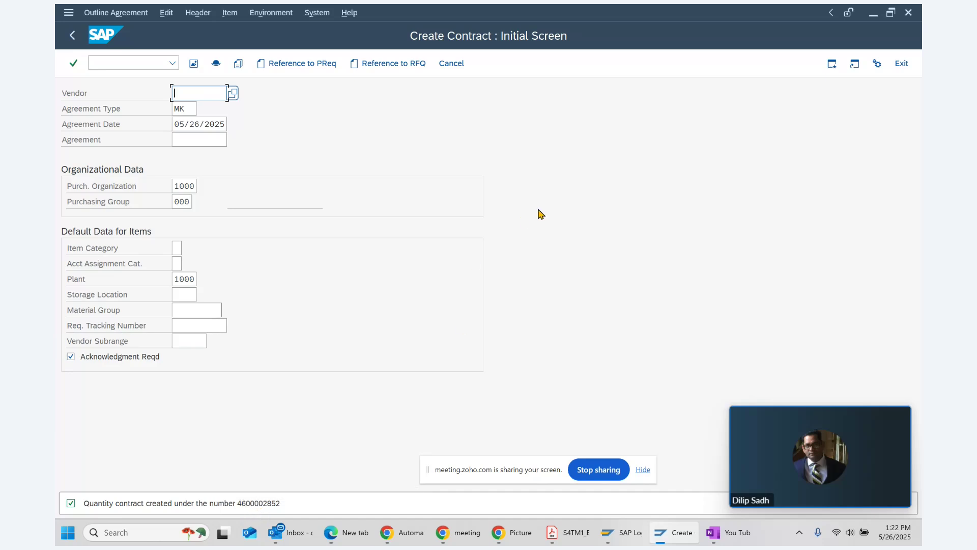
Step: Display the saved contract and copy its number into the OneNote notes after the ME31k entry
click(130, 19)
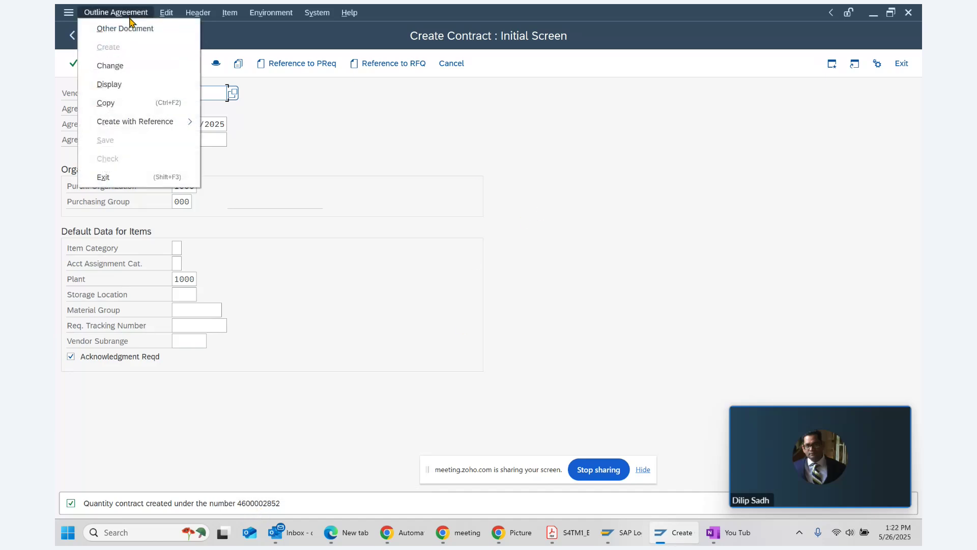
click(115, 84)
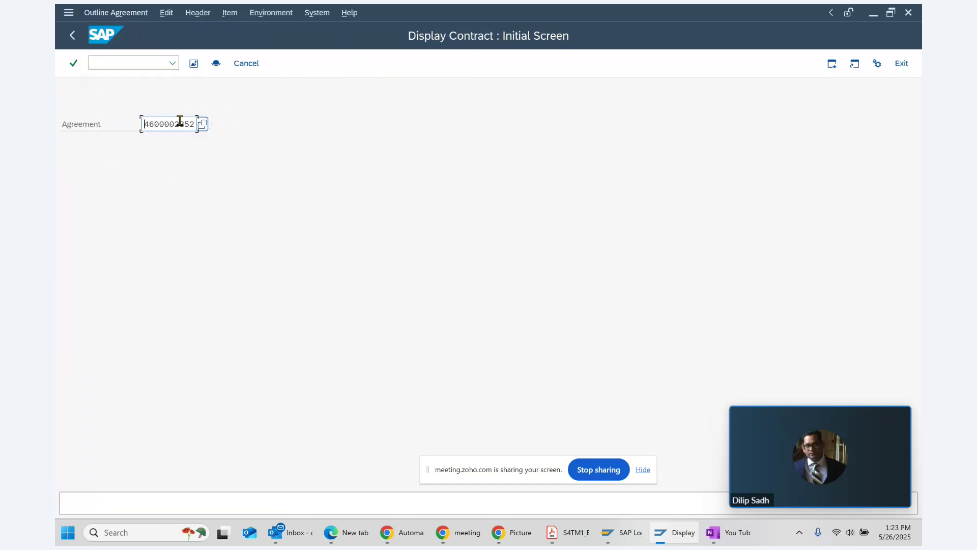
drag(143, 124, 220, 159)
key(ctrl+c)
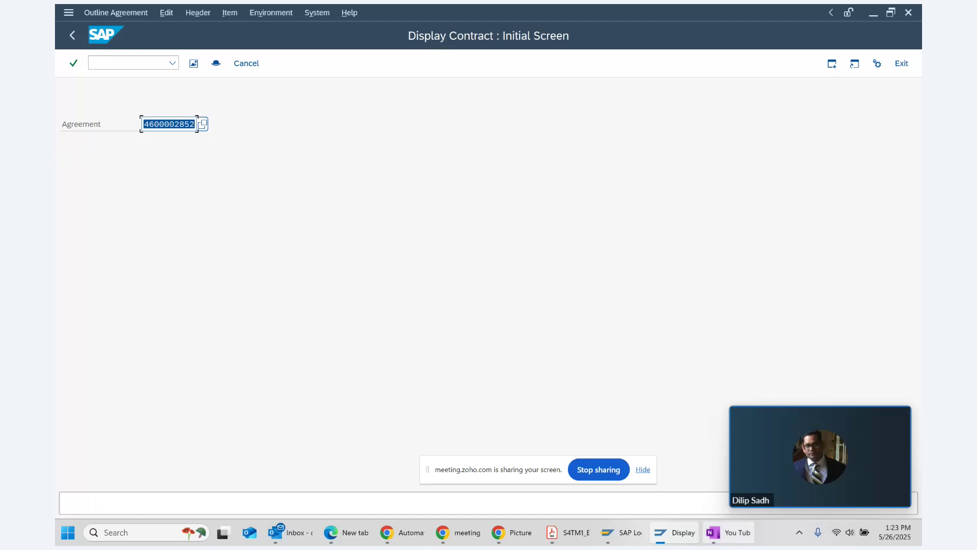
click(718, 532)
click(493, 275)
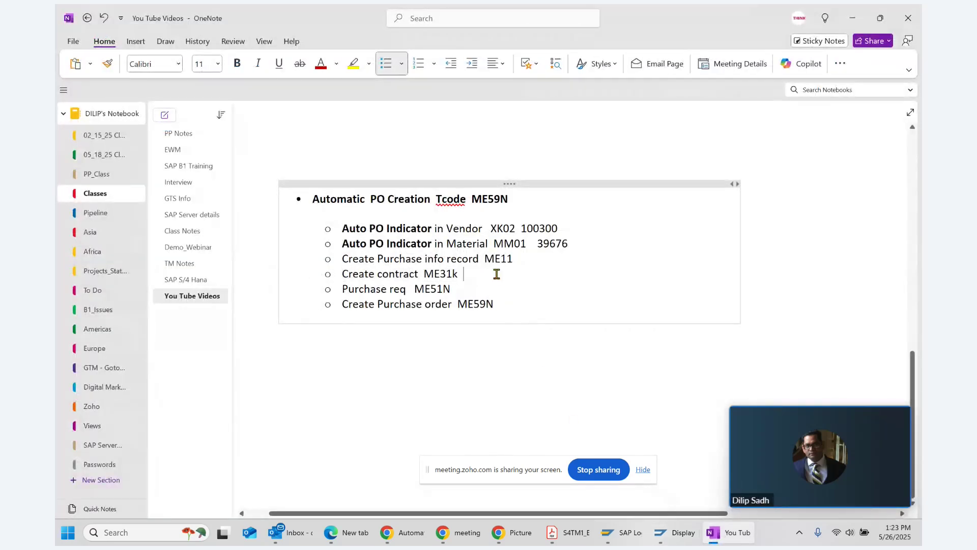
key(ctrl+v)
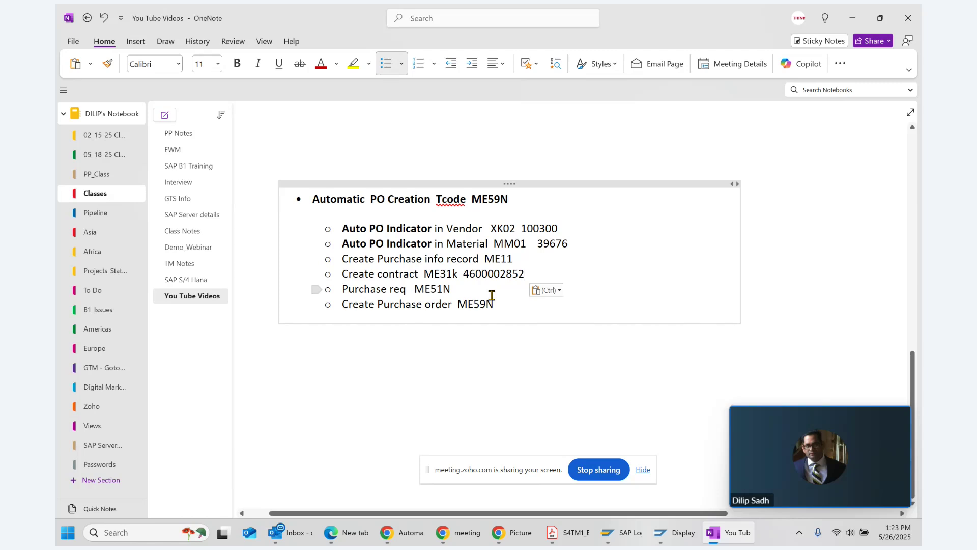
Step: Switch back to SAP, leave the contract display, and open ME51N - Create for a purchase requisition
click(677, 532)
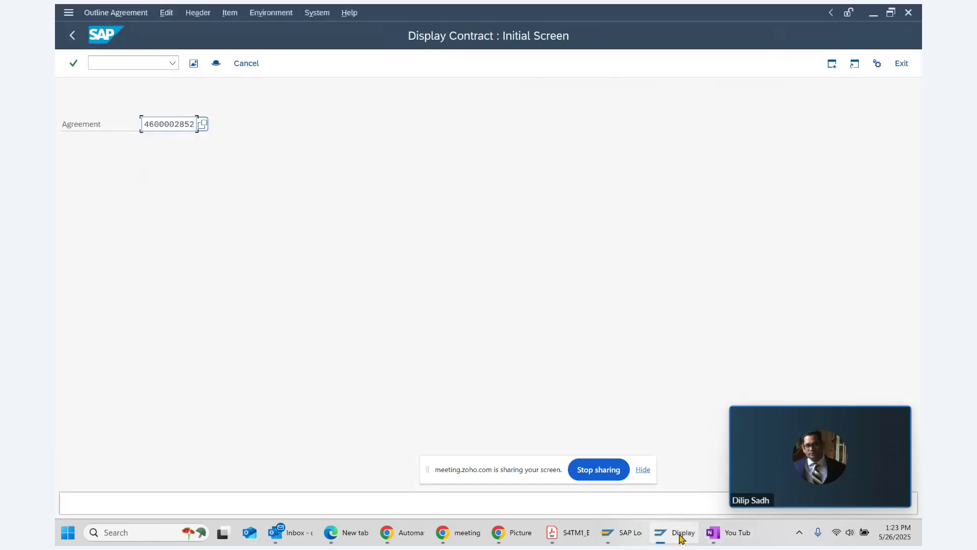
click(73, 34)
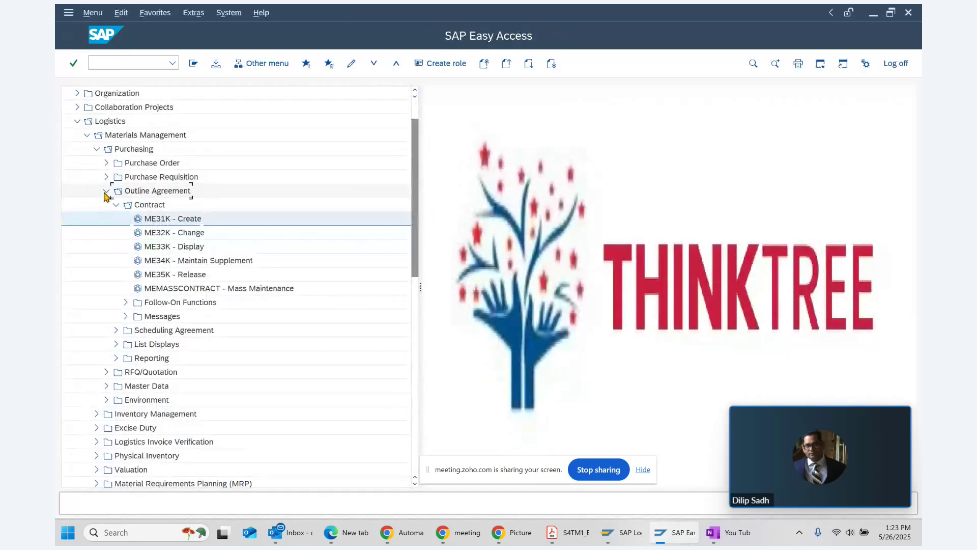
click(106, 191)
click(105, 177)
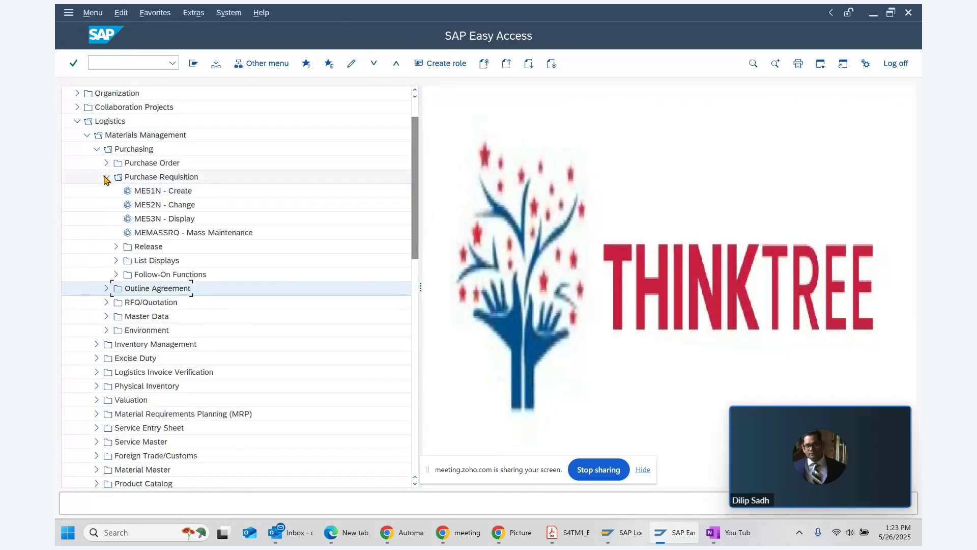
double_click(162, 192)
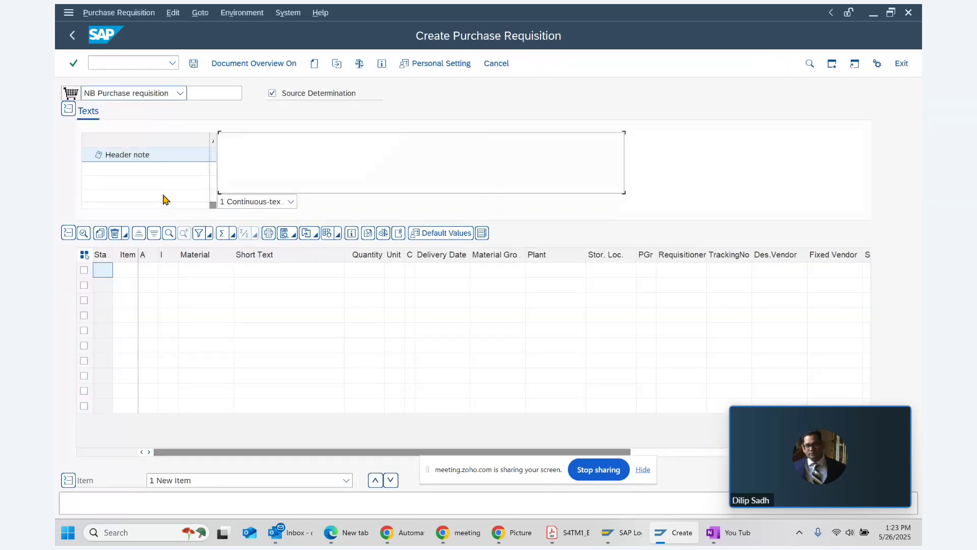
click(196, 273)
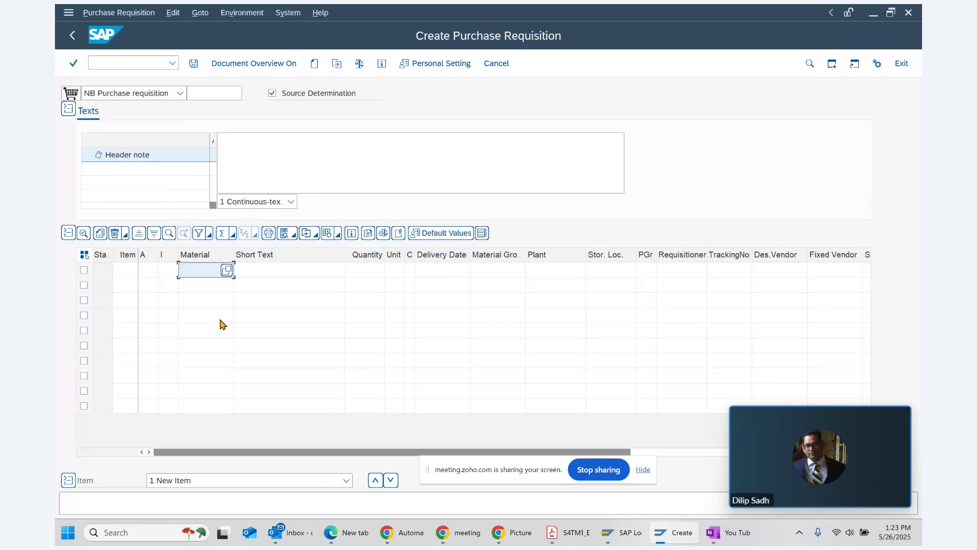
key(ctrl+v)
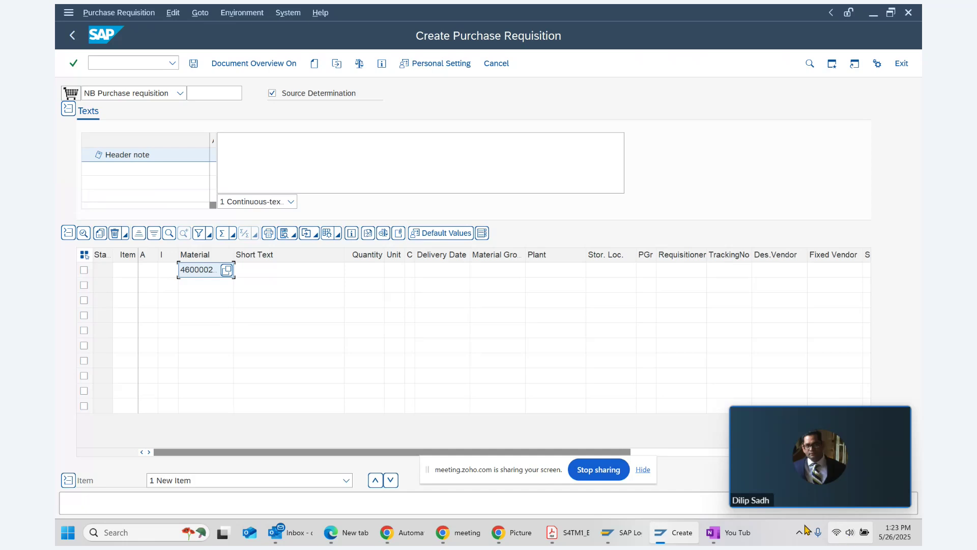
Step: Copy material number 39676 from the OneNote notes
click(713, 533)
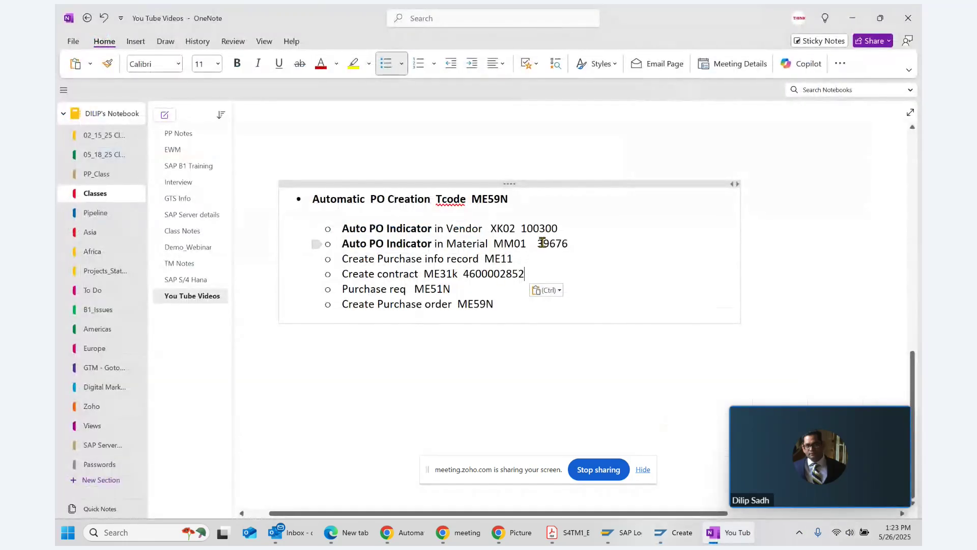
drag(537, 243, 569, 245)
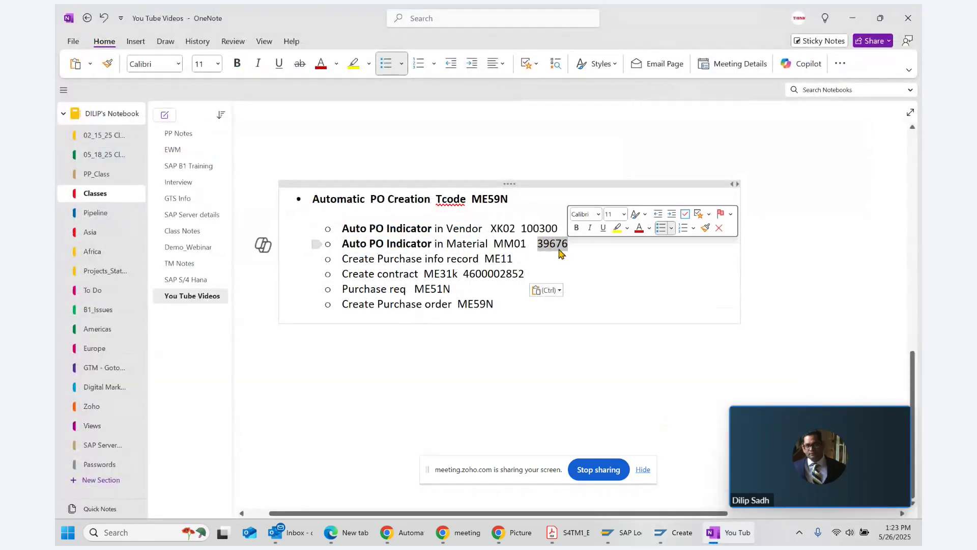
right_click(559, 248)
click(598, 308)
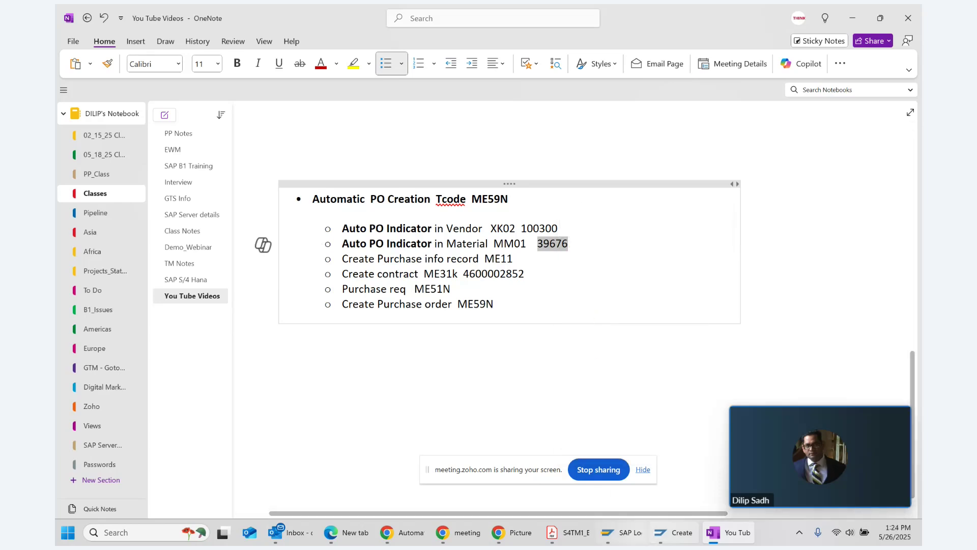
Step: Switch back to SAP, restart ME51N - Create, and enter material 39676 in the first requisition item
click(674, 533)
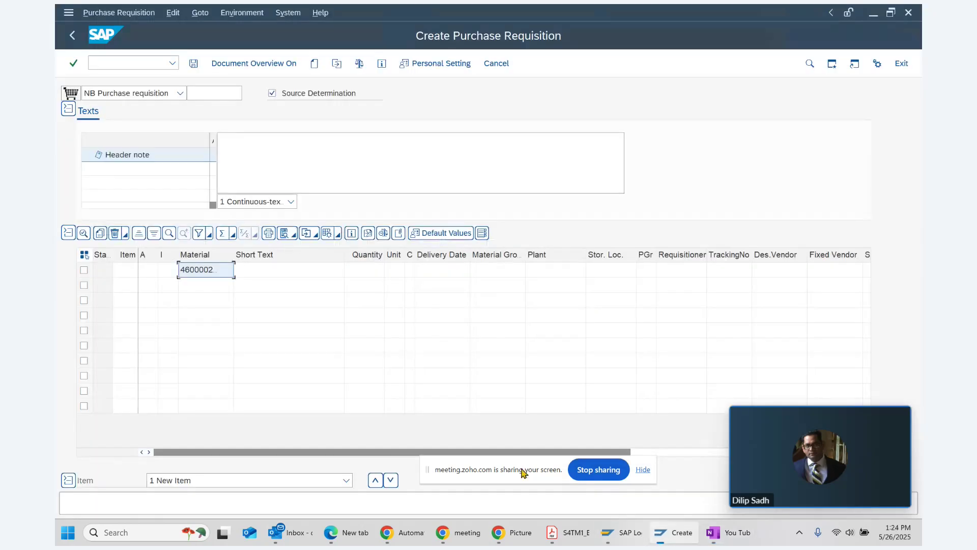
click(73, 36)
click(322, 260)
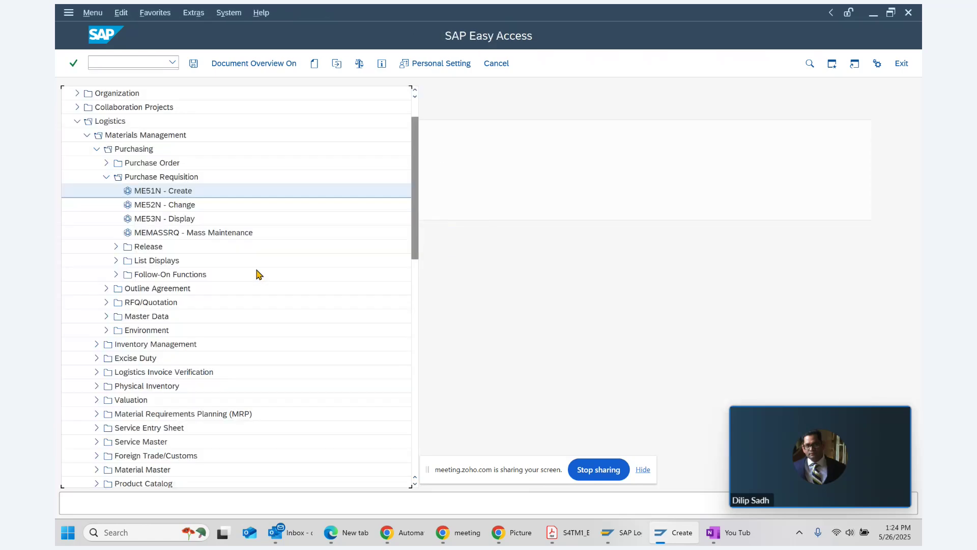
double_click(160, 195)
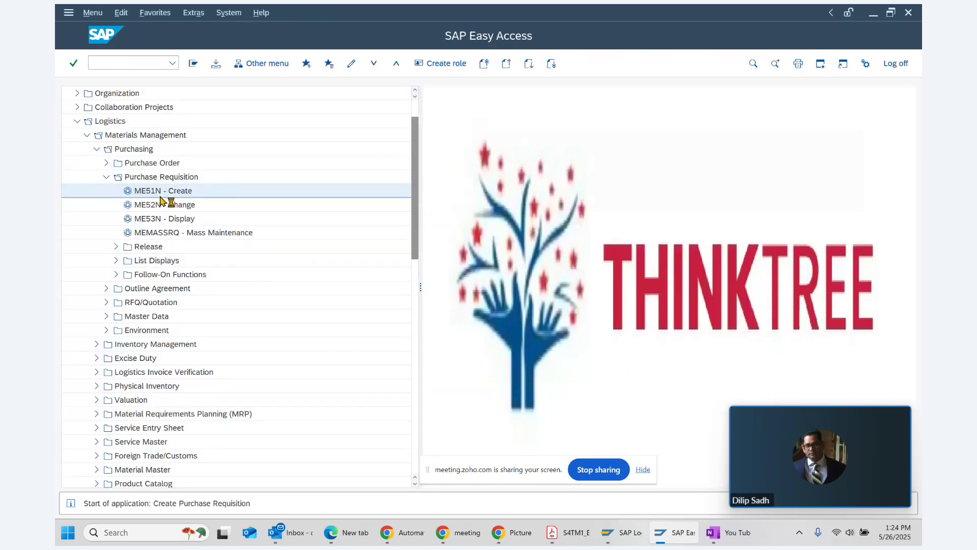
click(193, 270)
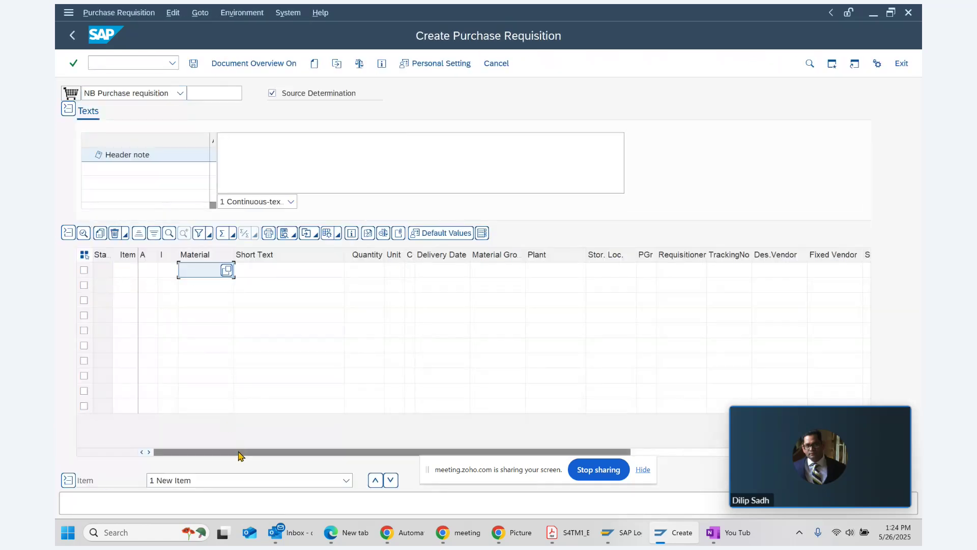
key(ctrl+v)
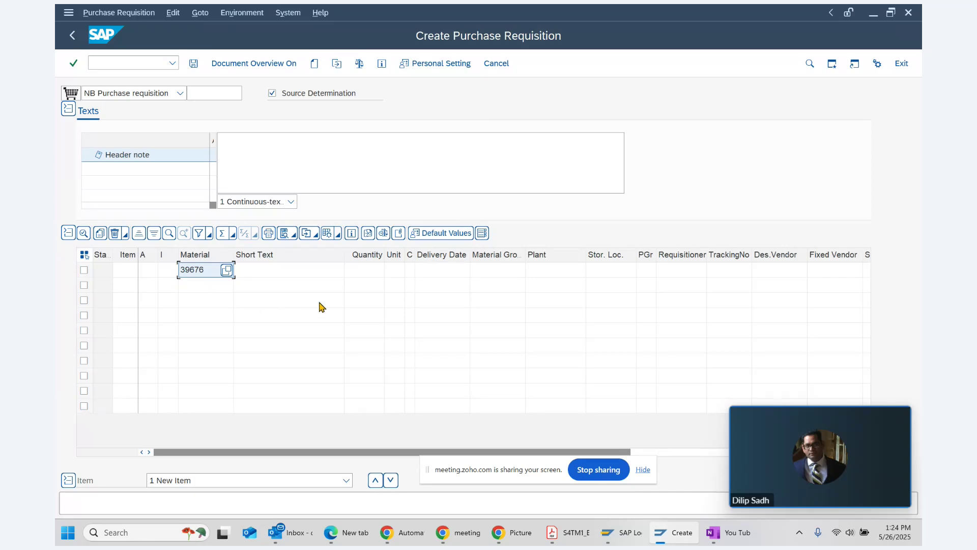
Step: Set the requisition item's quantity to 100 and its plant to 1000, and validate the item
click(369, 274)
text(100)
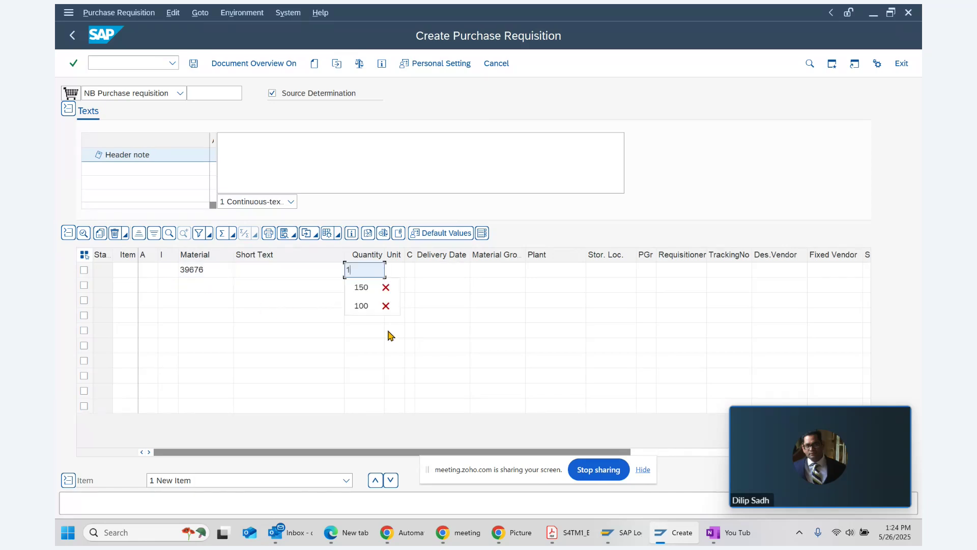
click(543, 275)
text(100)
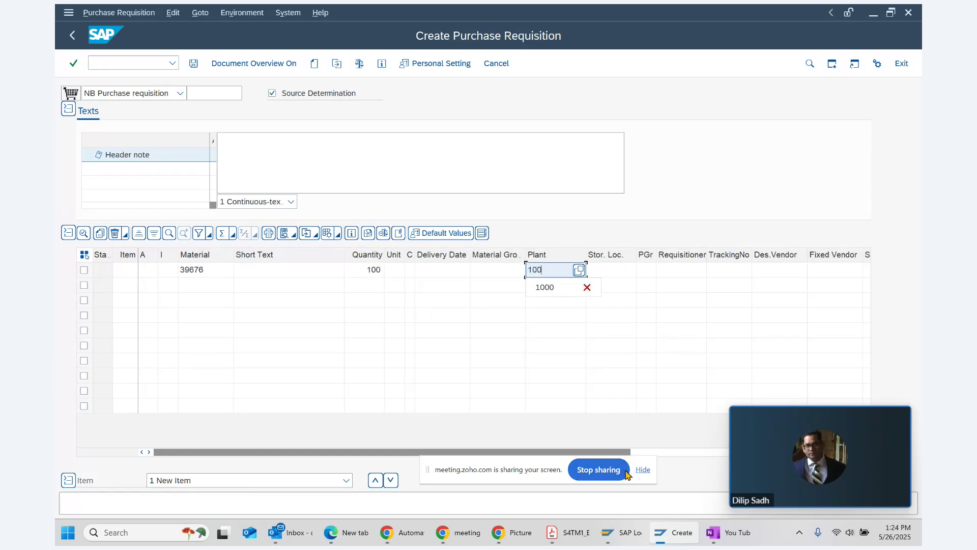
text(0)
key(Return)
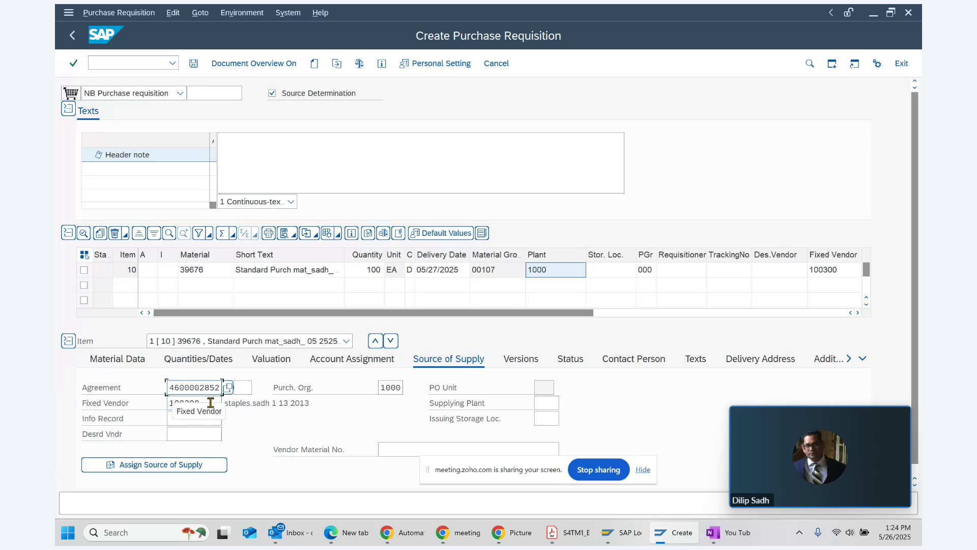
Step: Compare the requisition item's agreement with the contract number in the OneNote notes, and save the purchase requisition
click(714, 533)
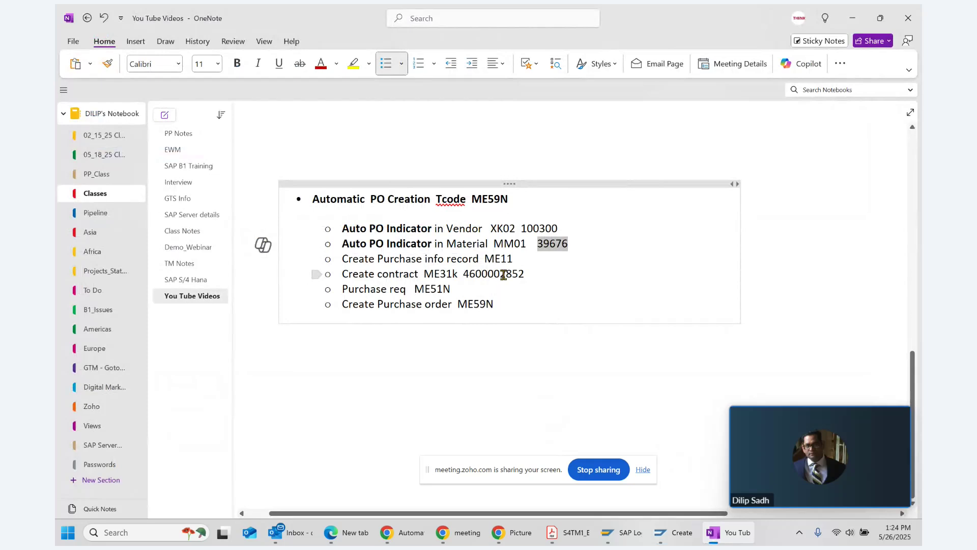
drag(500, 275, 528, 275)
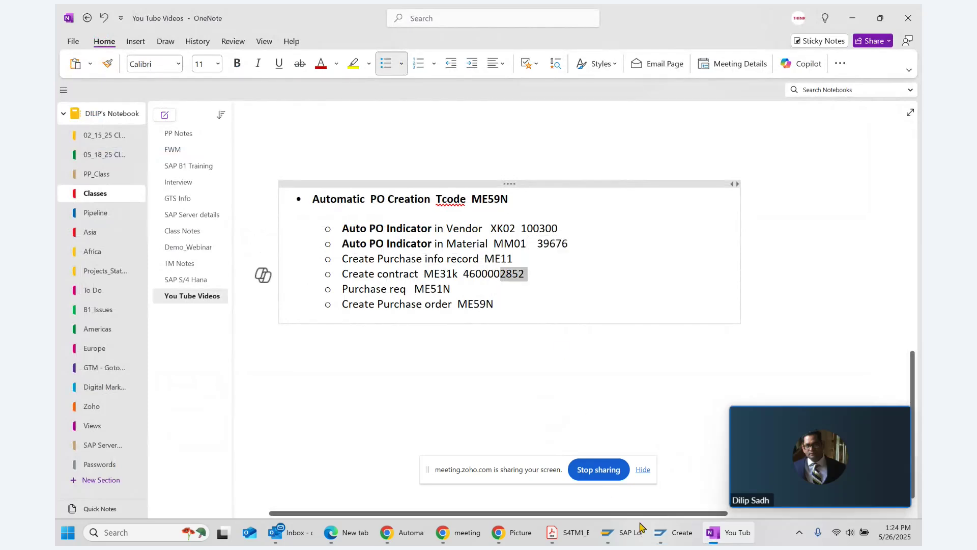
click(673, 533)
click(201, 388)
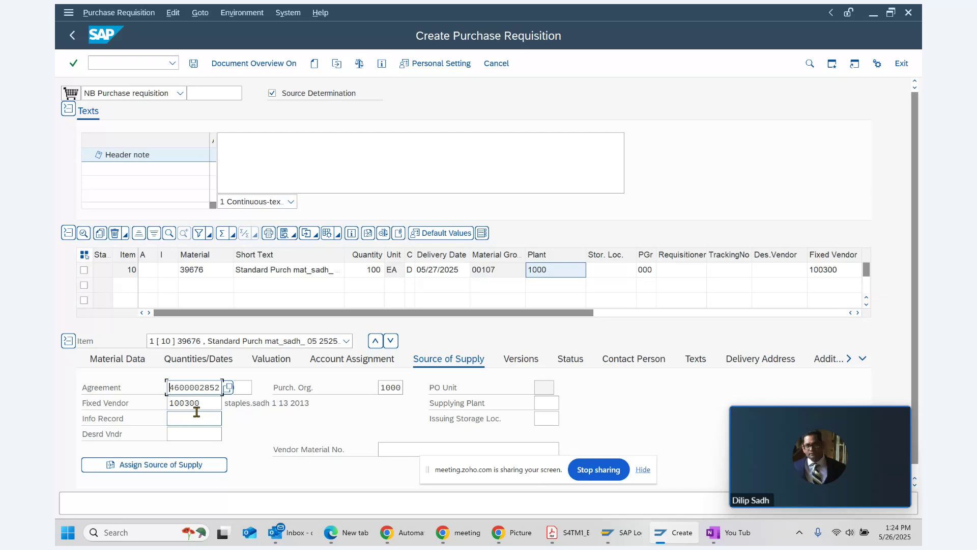
click(194, 64)
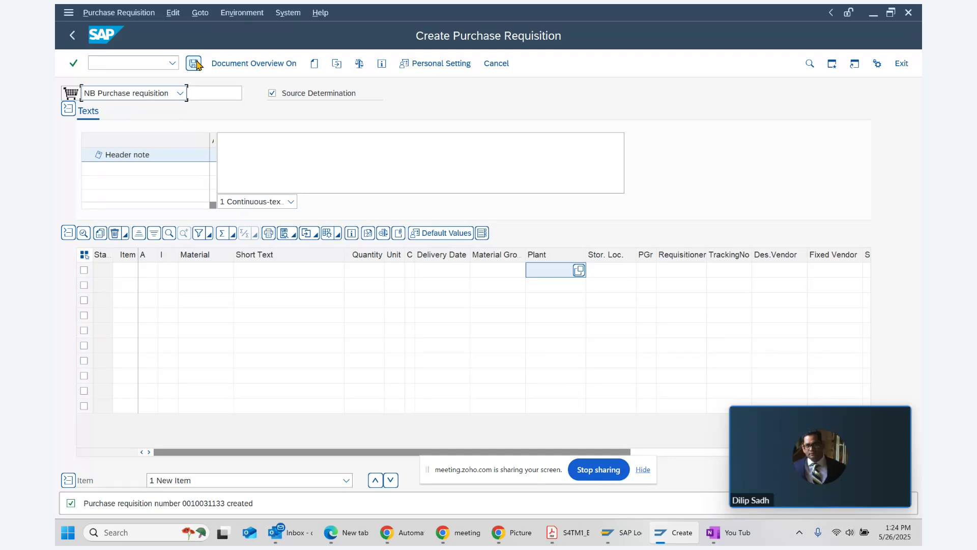
Step: Display the saved requisition with ME53N and copy its number into the OneNote notes after the ME51N entry
click(71, 36)
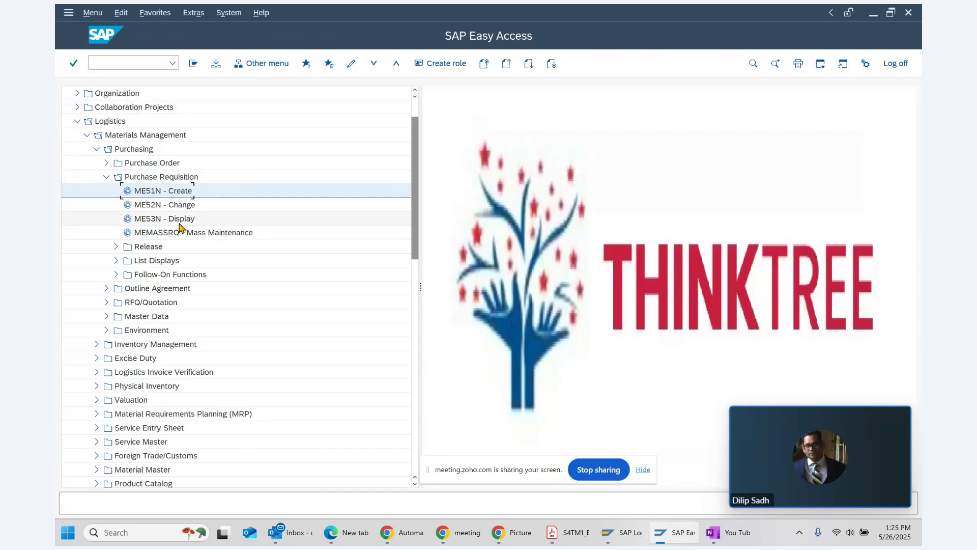
double_click(178, 220)
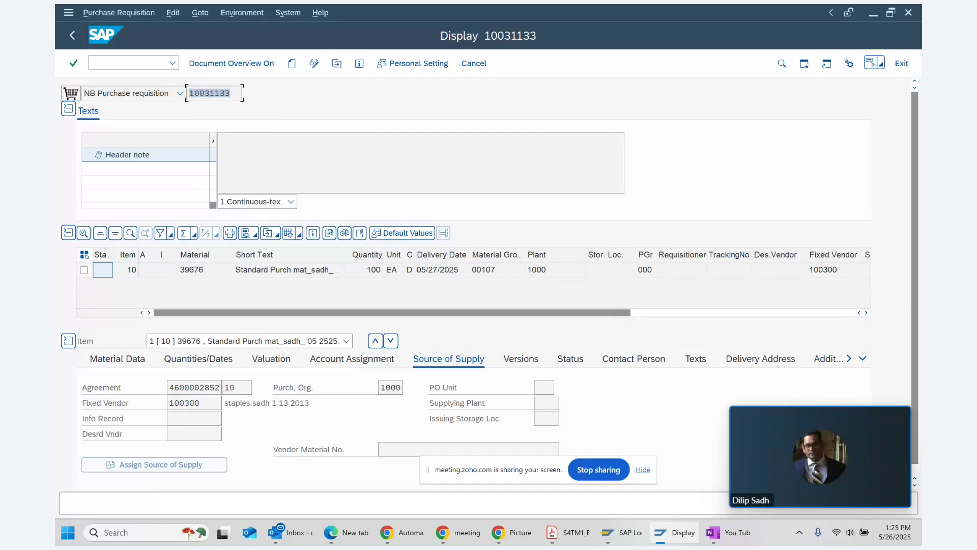
click(728, 532)
click(510, 290)
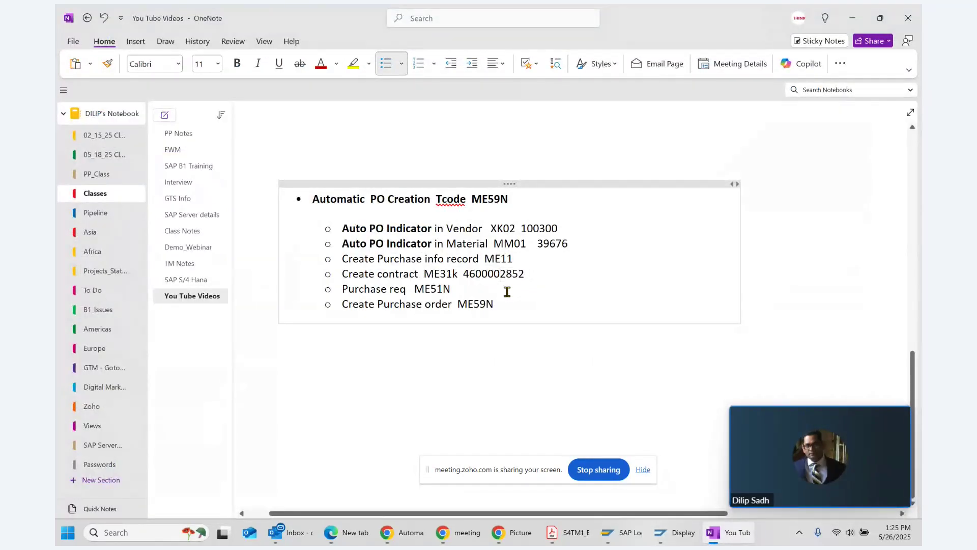
key(ctrl+v)
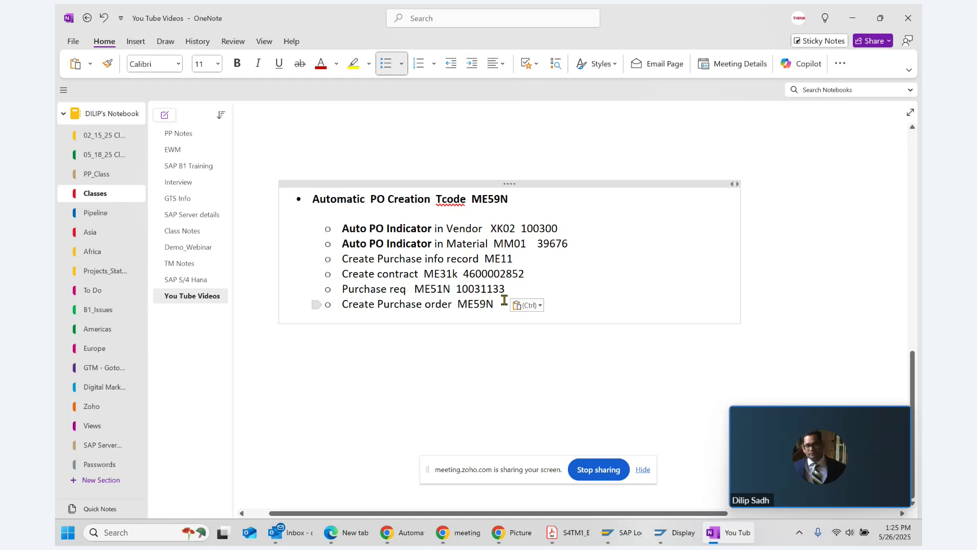
Step: Switch back to SAP, leave the requisition display, and open ME59N - Automatically via Purchase Requisitions
click(674, 532)
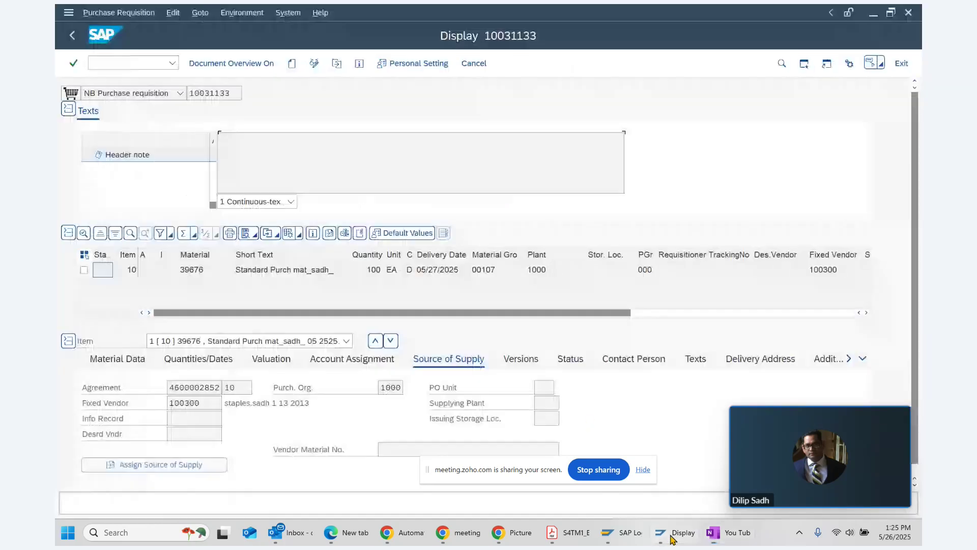
click(72, 35)
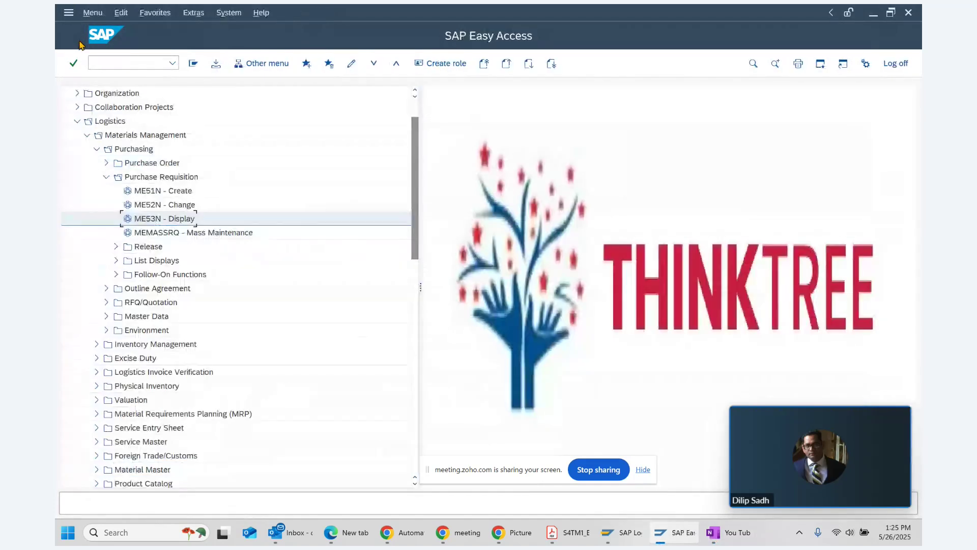
click(107, 176)
click(107, 163)
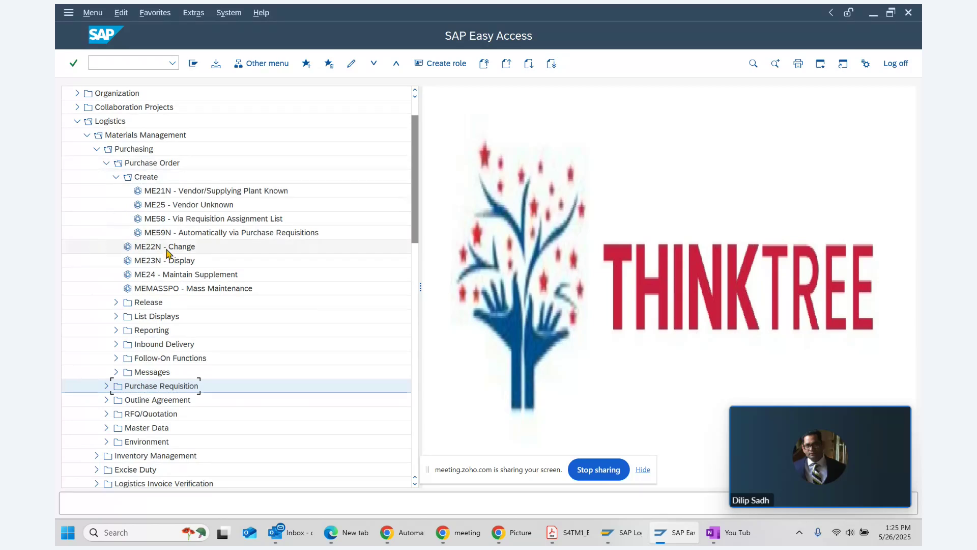
click(179, 235)
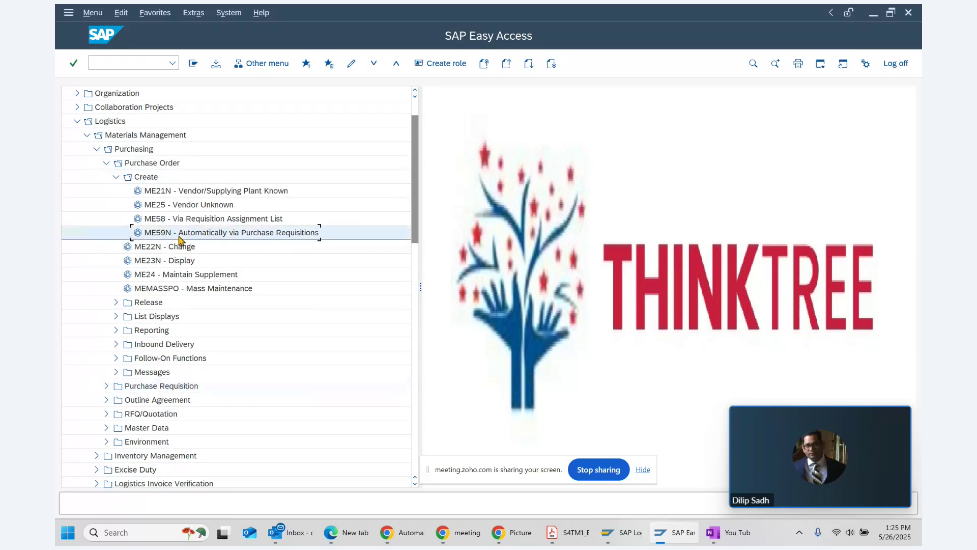
double_click(251, 233)
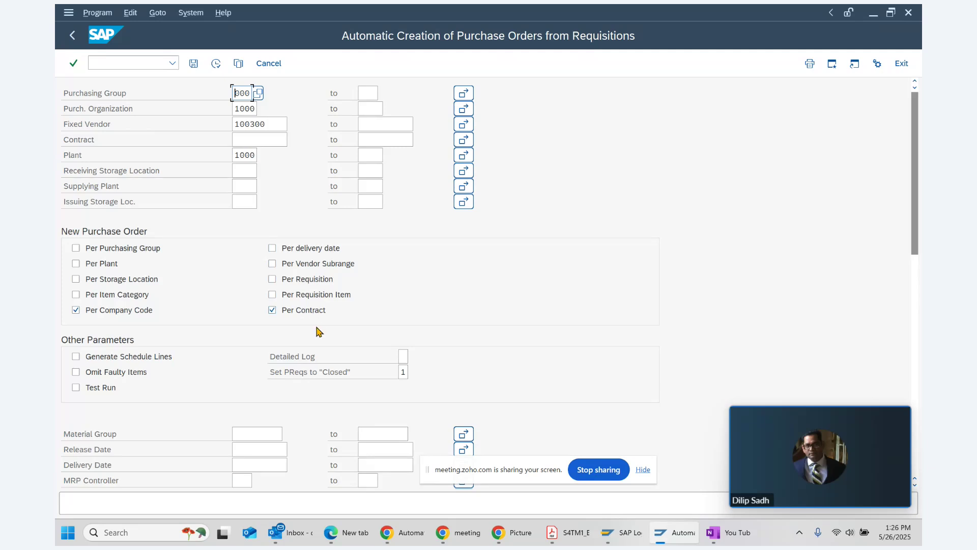
Step: Execute the automatic purchase order creation with the current selection criteria and widen the purchase order number column in the results
click(216, 66)
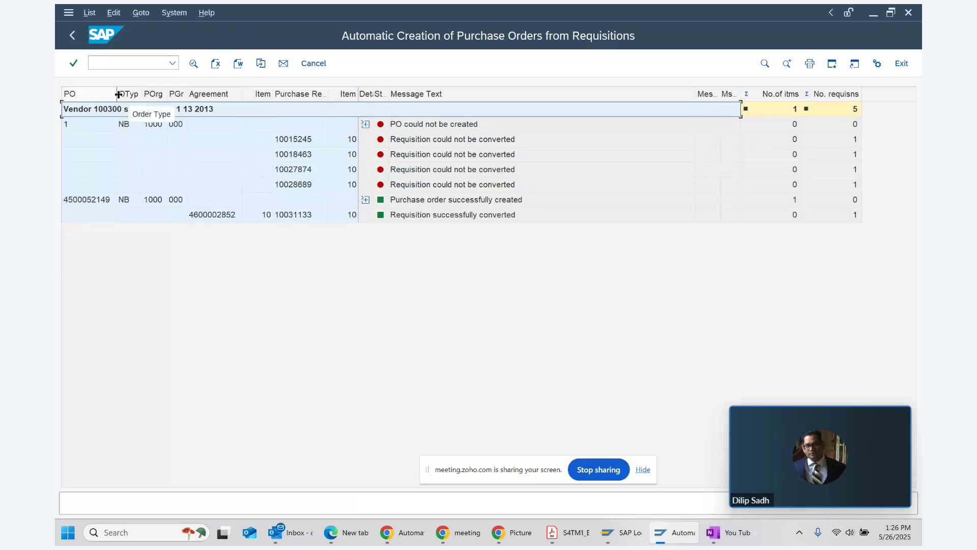
drag(118, 95, 127, 95)
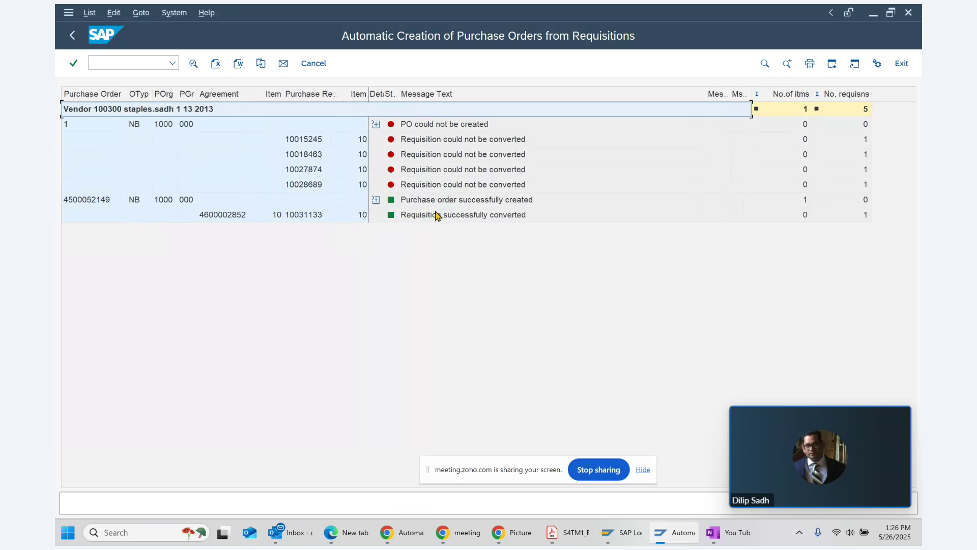
Step: Compare the agreement on the converted requisition's line with the contract number in the OneNote notes, and return to the SAP results
click(219, 217)
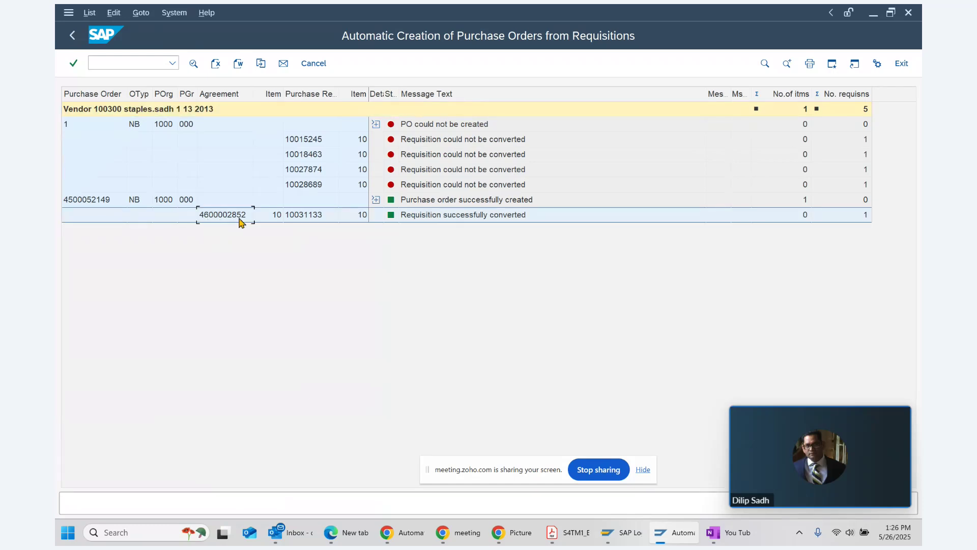
click(713, 532)
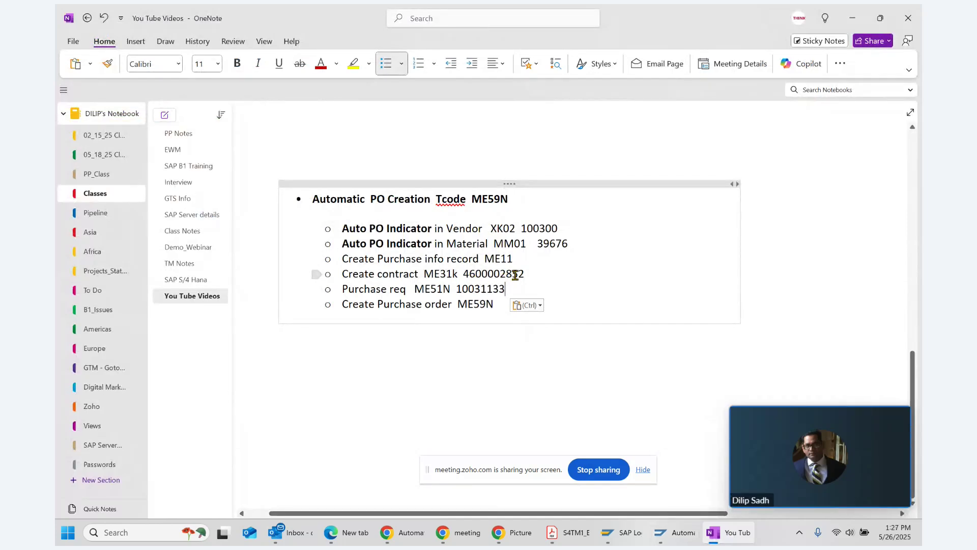
drag(461, 273, 528, 270)
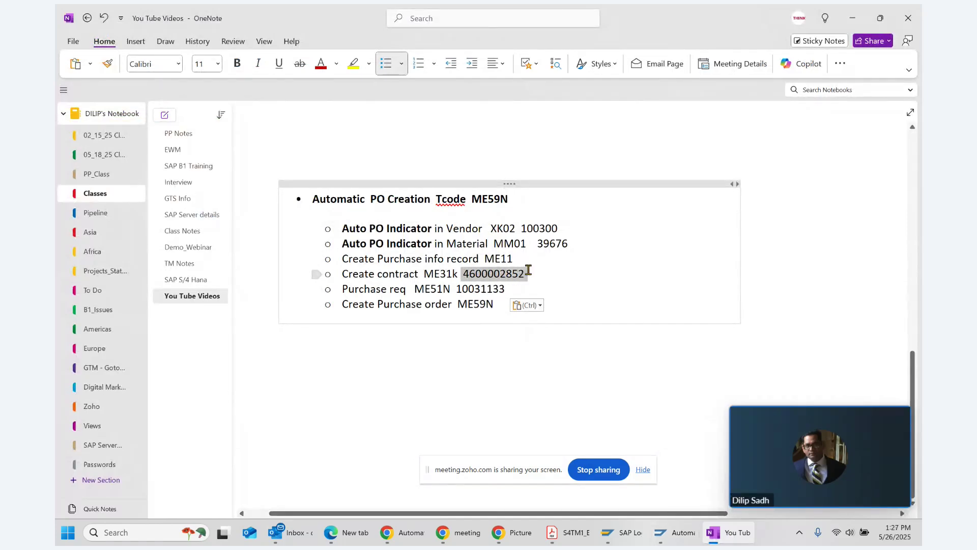
click(674, 532)
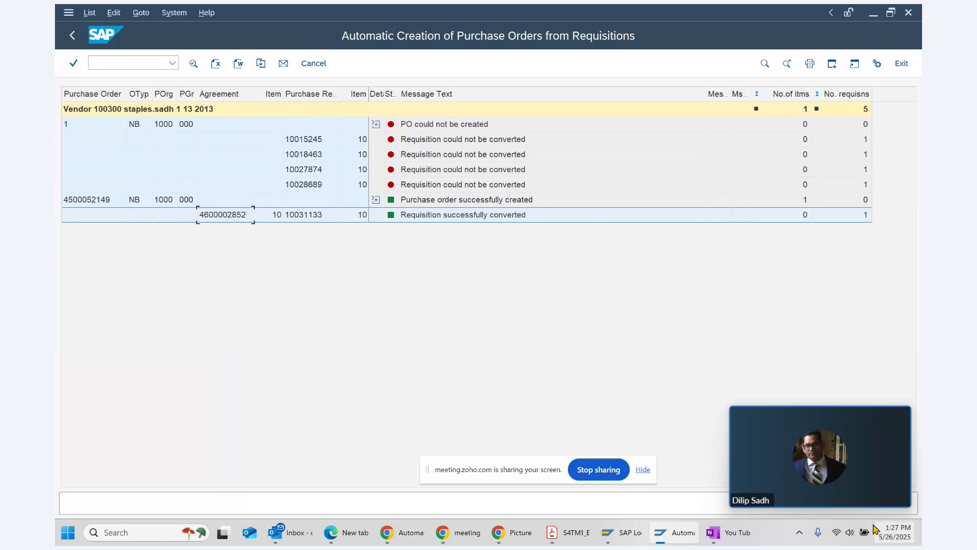
click(723, 532)
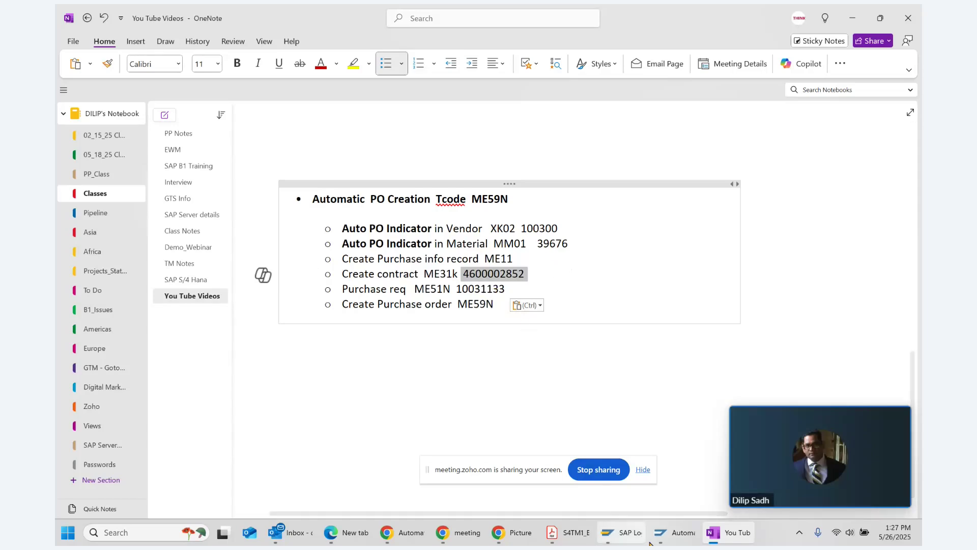
click(708, 504)
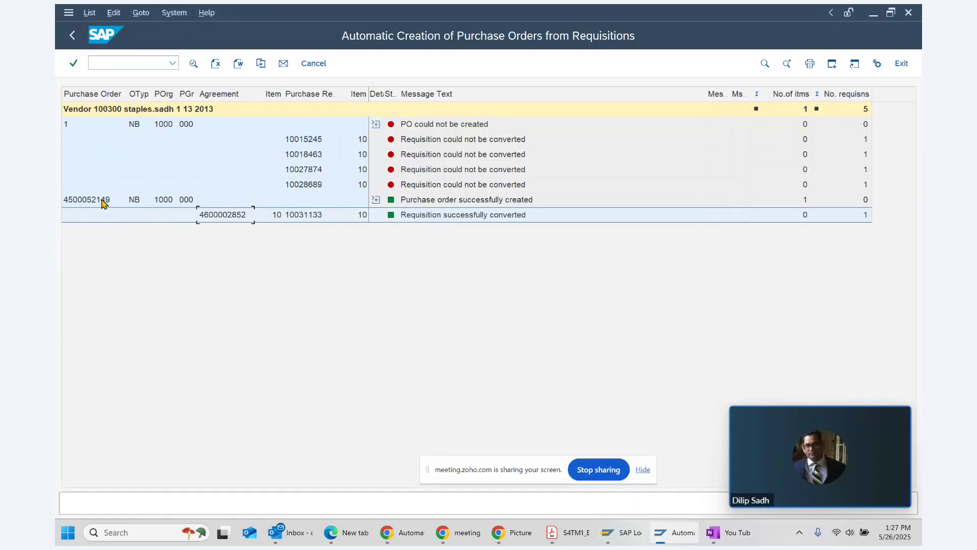
Step: Expand the detailed messages of the successfully created purchase order and display that order
click(85, 202)
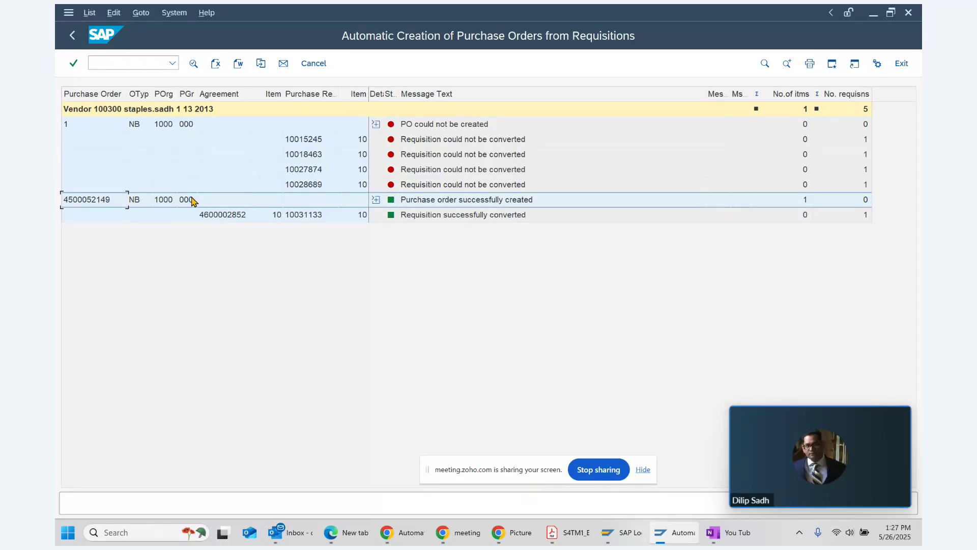
click(376, 204)
click(194, 63)
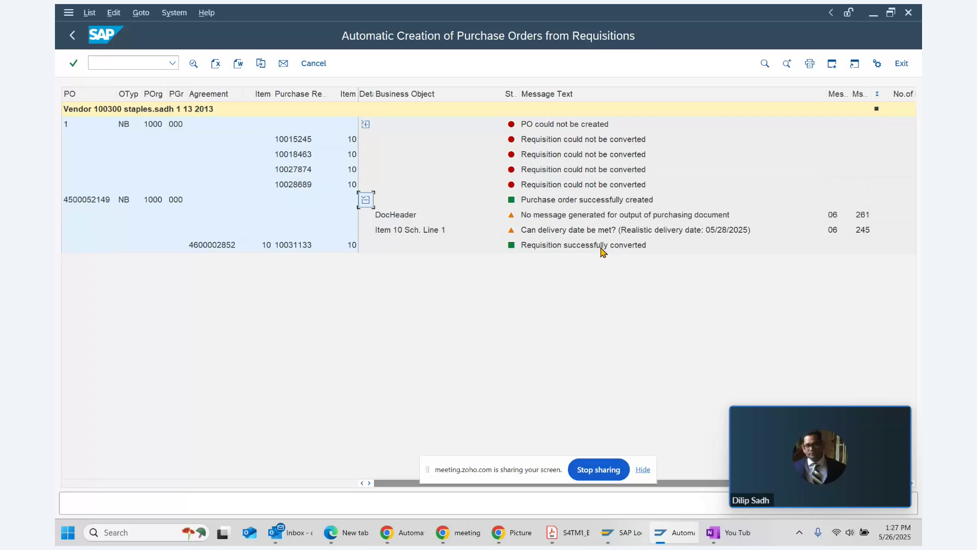
click(593, 204)
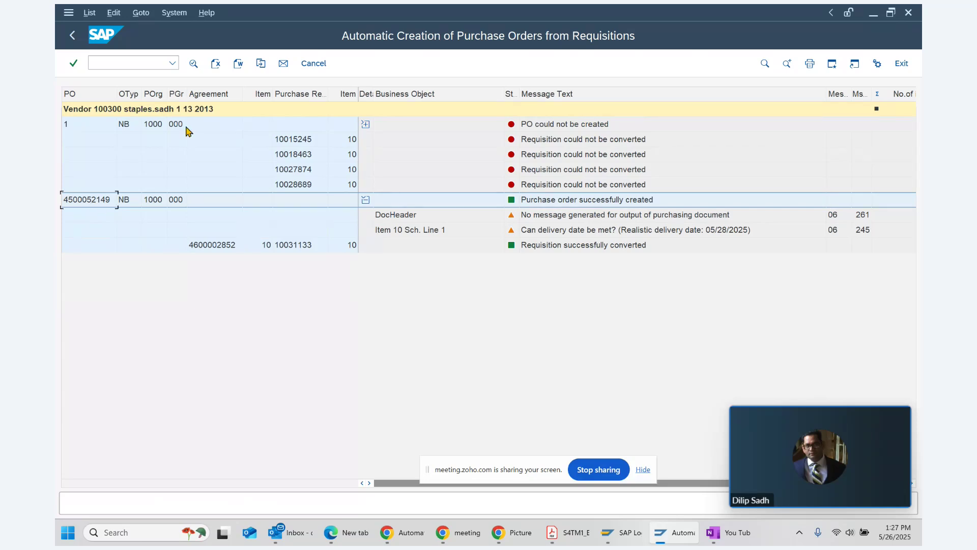
click(193, 67)
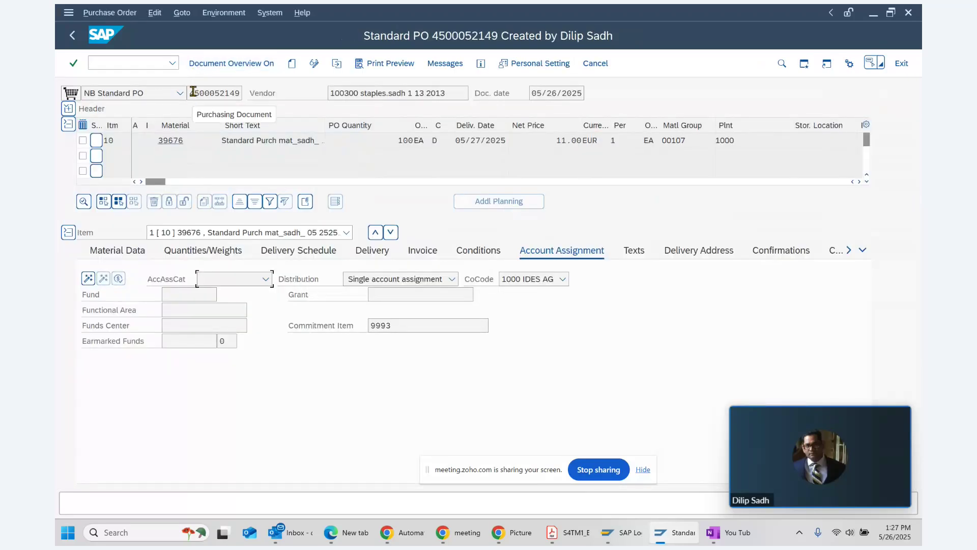
Step: Check the purchase order's number, and compare its vendor and item material with the OneNote notes, returning to the order in SAP
drag(196, 96, 270, 100)
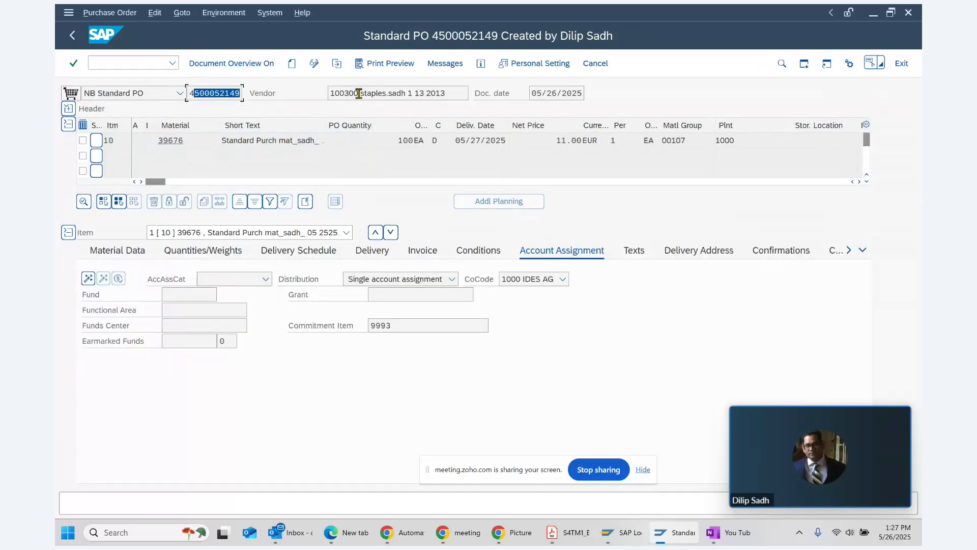
drag(359, 93, 324, 97)
click(719, 529)
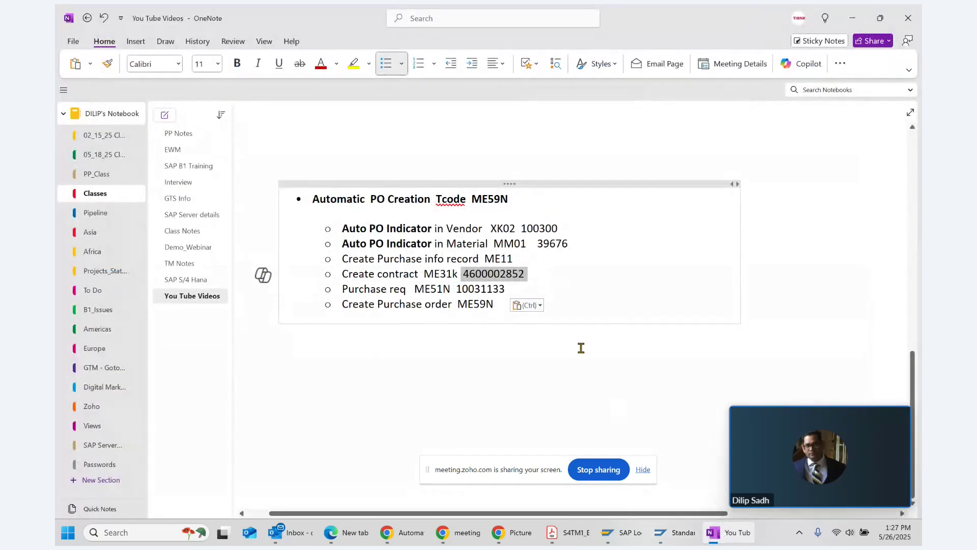
click(674, 532)
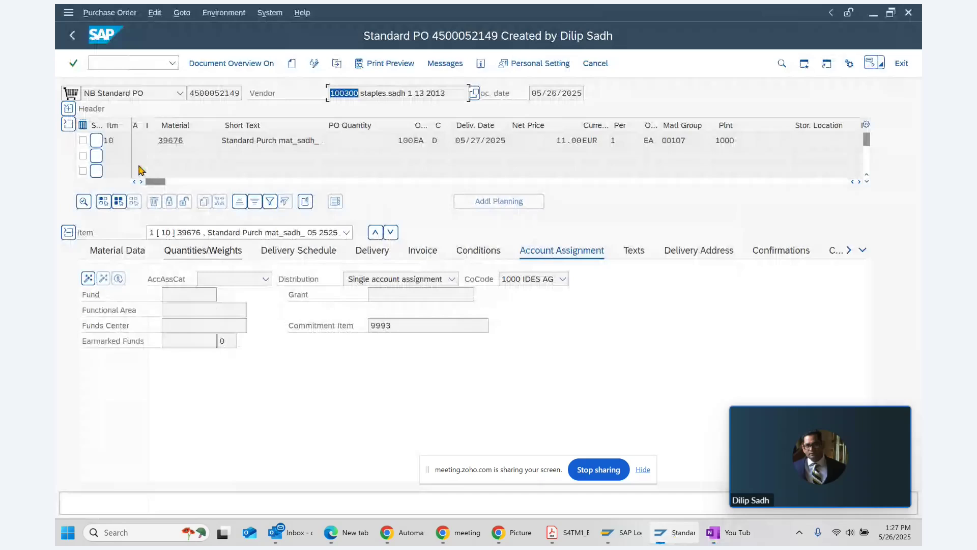
double_click(183, 141)
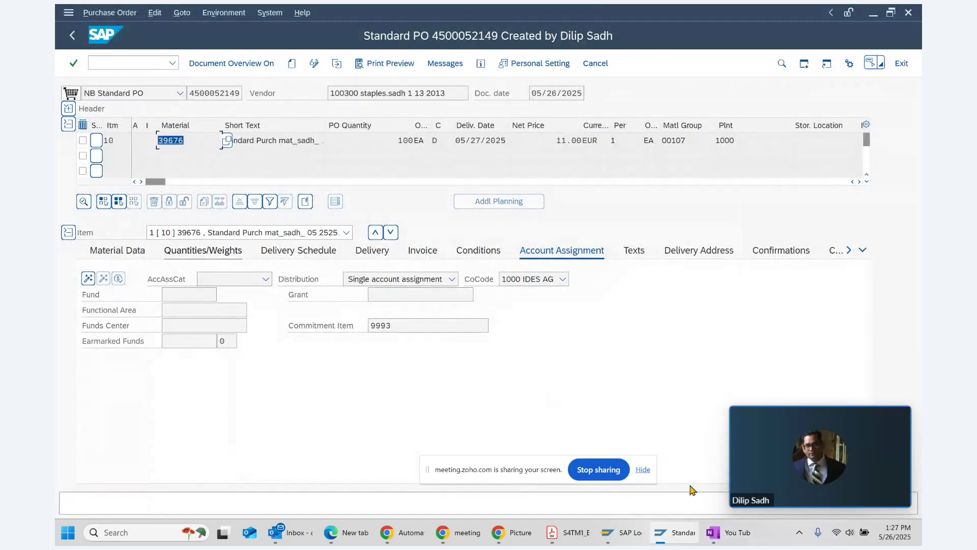
click(744, 536)
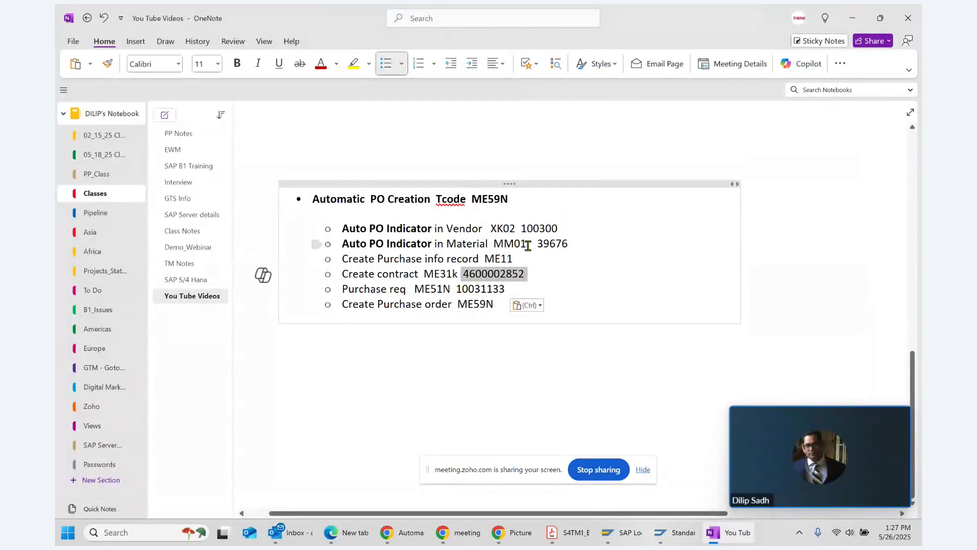
click(674, 532)
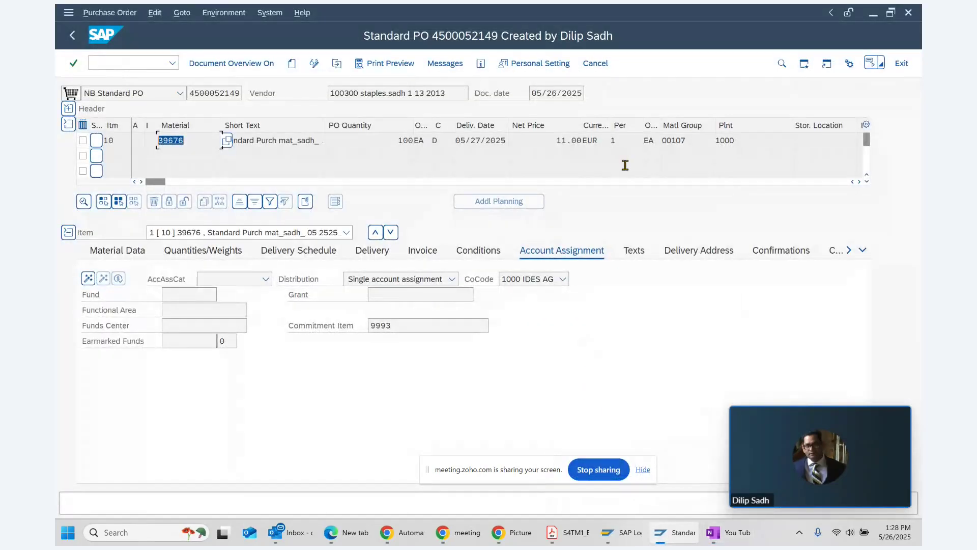